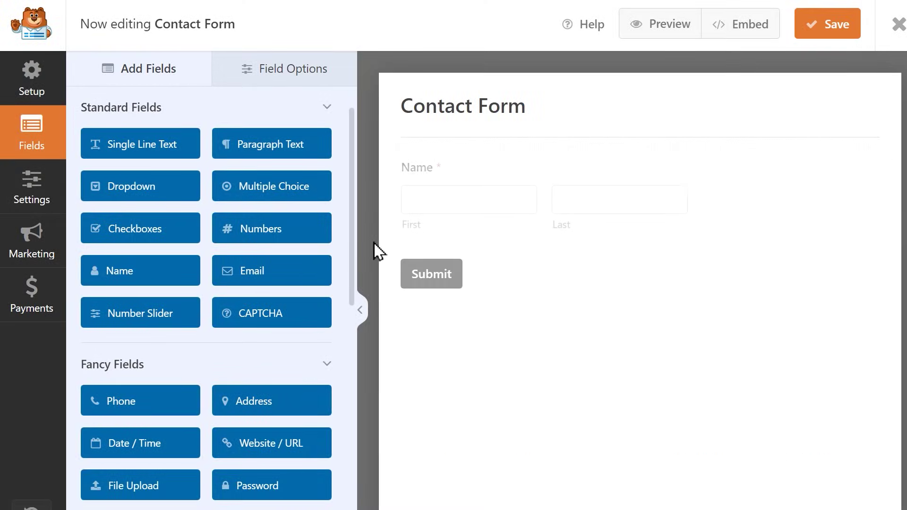
# Step: Add an Email field, then pick Social Media Influencer in the preview to reveal 'If so, who?'
pyautogui.moveTo(318, 279); pyautogui.dragTo(480, 259)
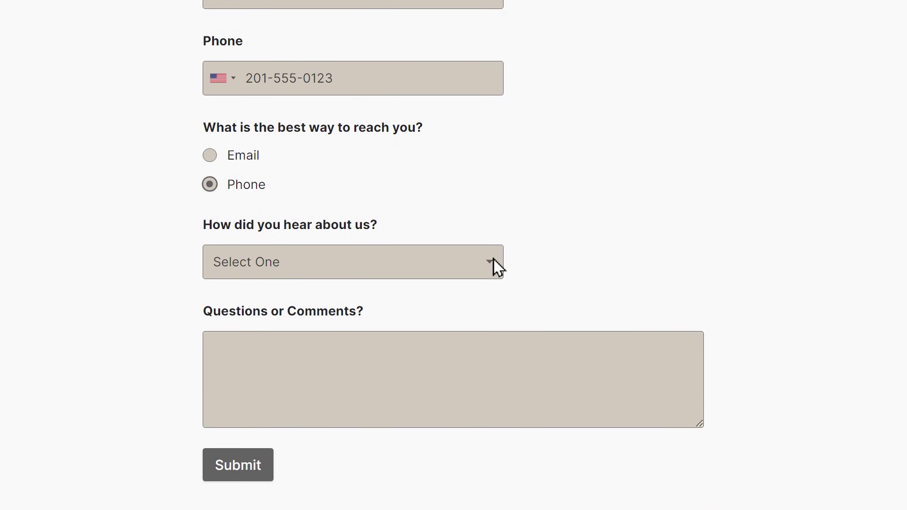
pyautogui.click(492, 259)
pyautogui.click(404, 367)
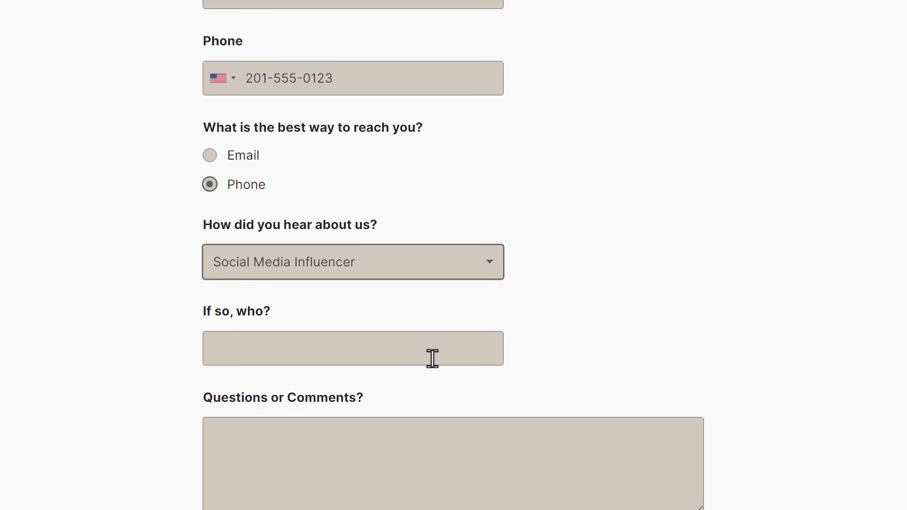
pyautogui.click(455, 350)
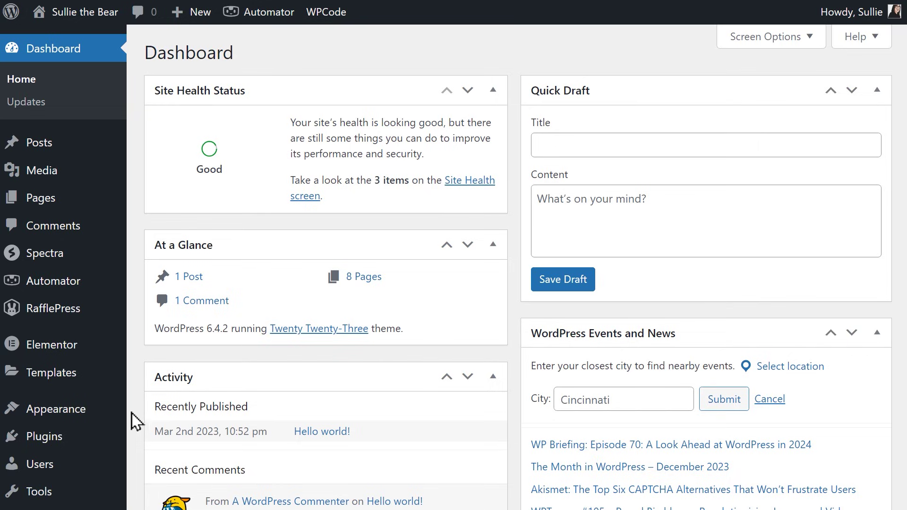
# Step: Upload and install the WPForms plugin from wpforms (2).zip, then activate it
pyautogui.click(87, 435)
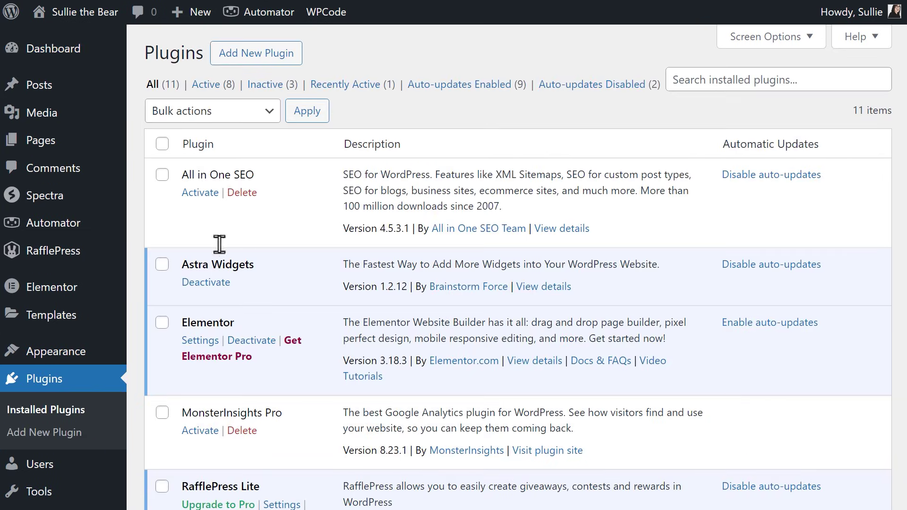
pyautogui.click(266, 61)
pyautogui.click(269, 56)
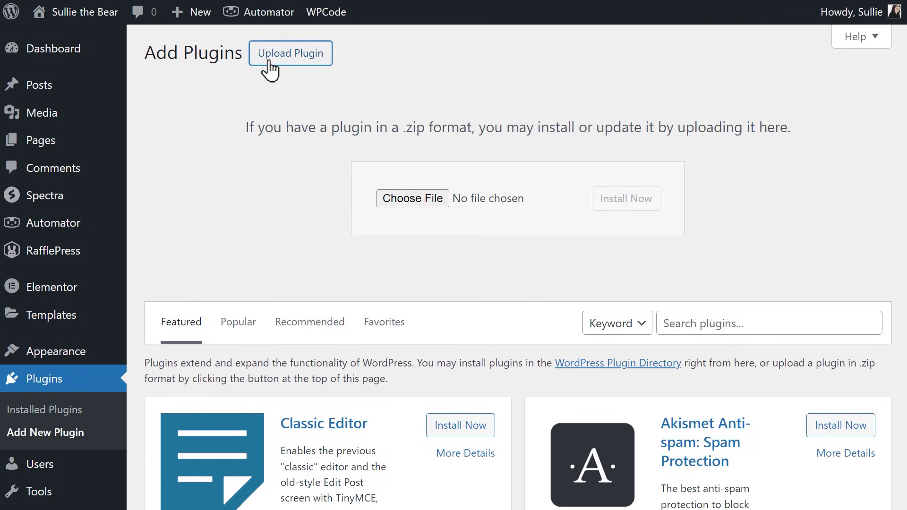
pyautogui.click(384, 200)
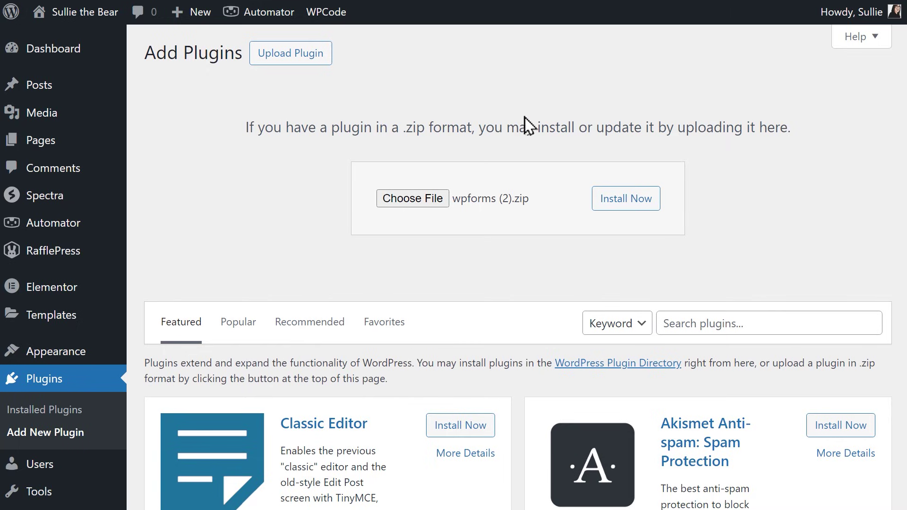
pyautogui.click(599, 204)
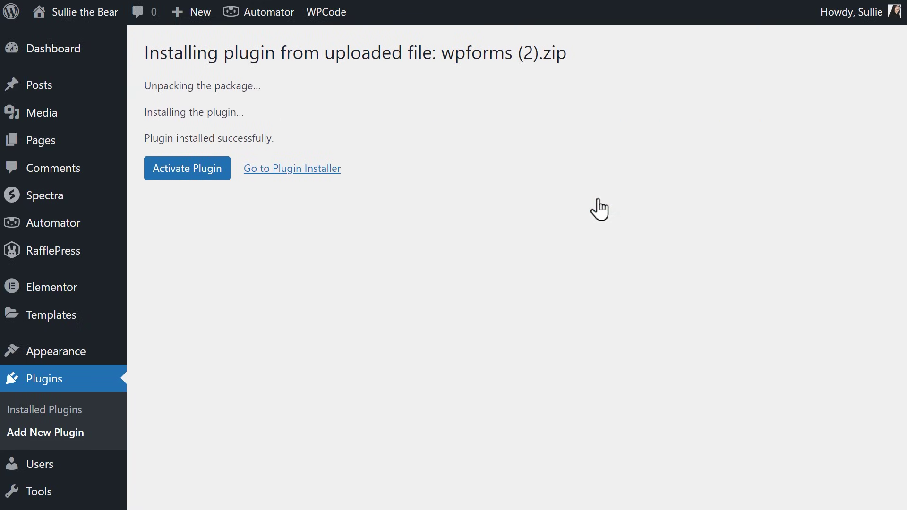
pyautogui.click(218, 178)
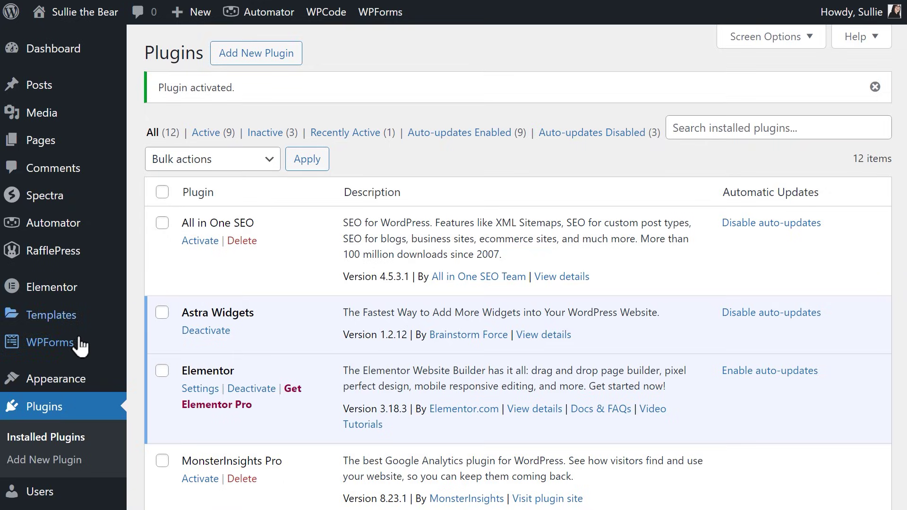
# Step: Paste the license key into WPForms Settings and verify it at the Elite level
pyautogui.moveTo(74, 346)
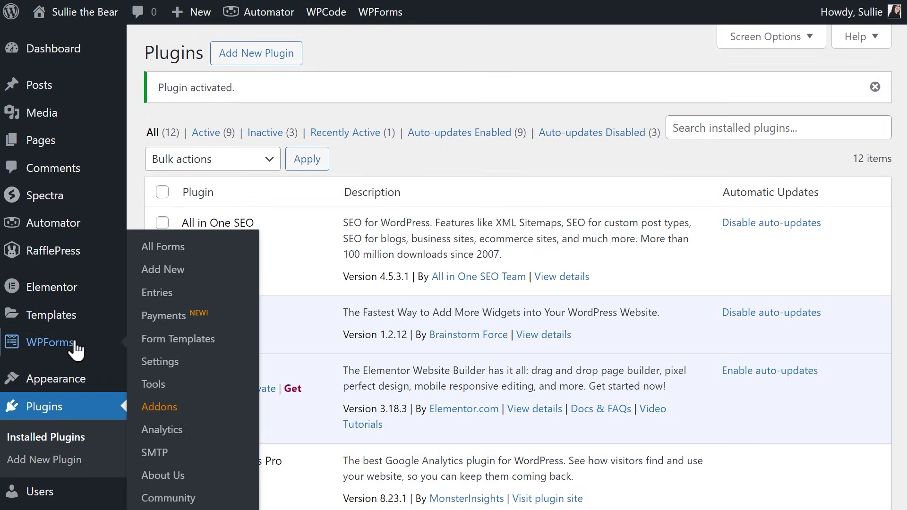
pyautogui.click(150, 363)
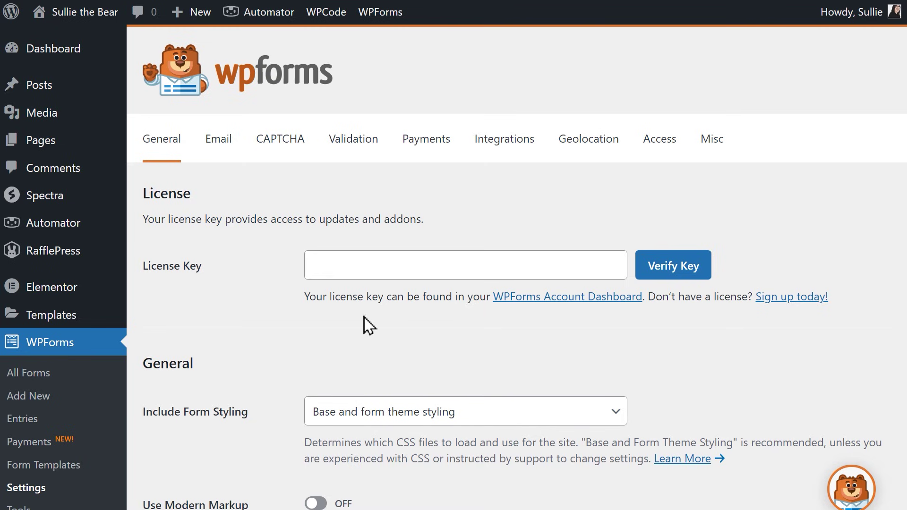
pyautogui.click(386, 271)
pyautogui.hotkey('ctrl', 'v')
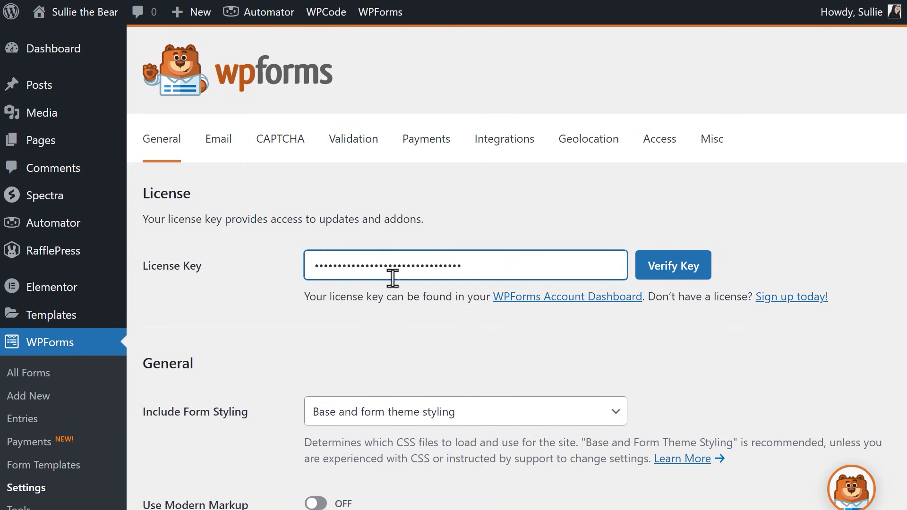
pyautogui.click(694, 268)
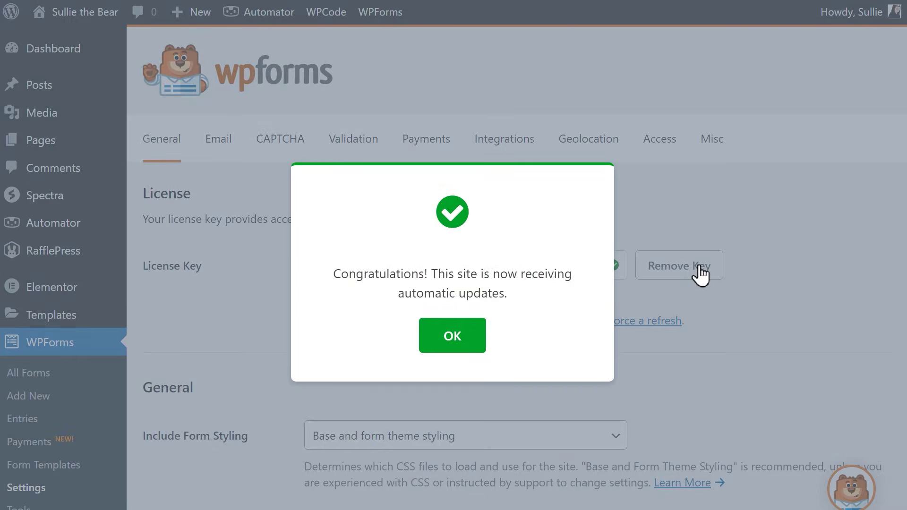
pyautogui.click(483, 343)
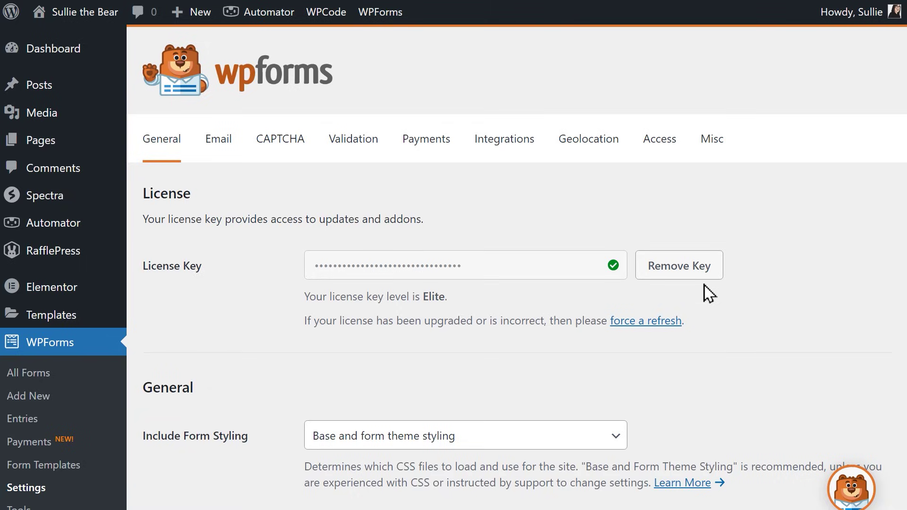
# Step: Start a new form and browse the Business Operations, Calculator, Customer Service and Education templates
pyautogui.click(64, 403)
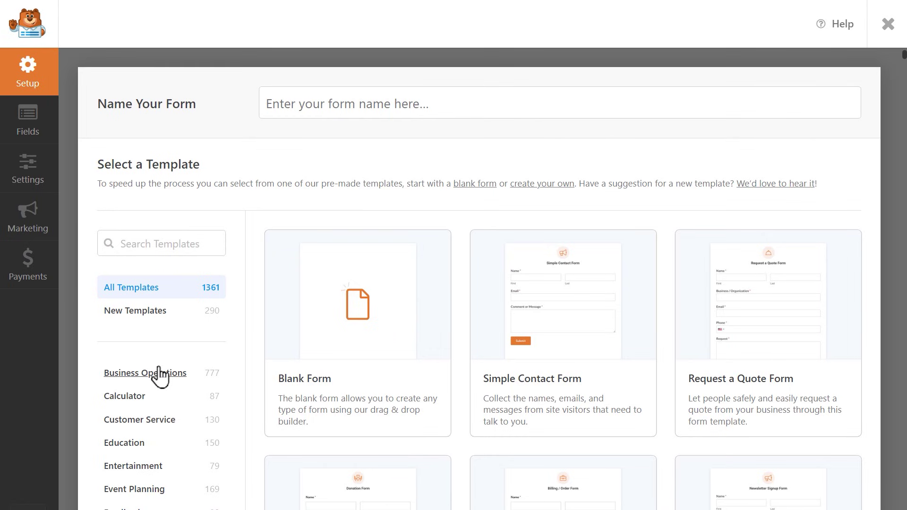
pyautogui.click(160, 376)
pyautogui.click(162, 400)
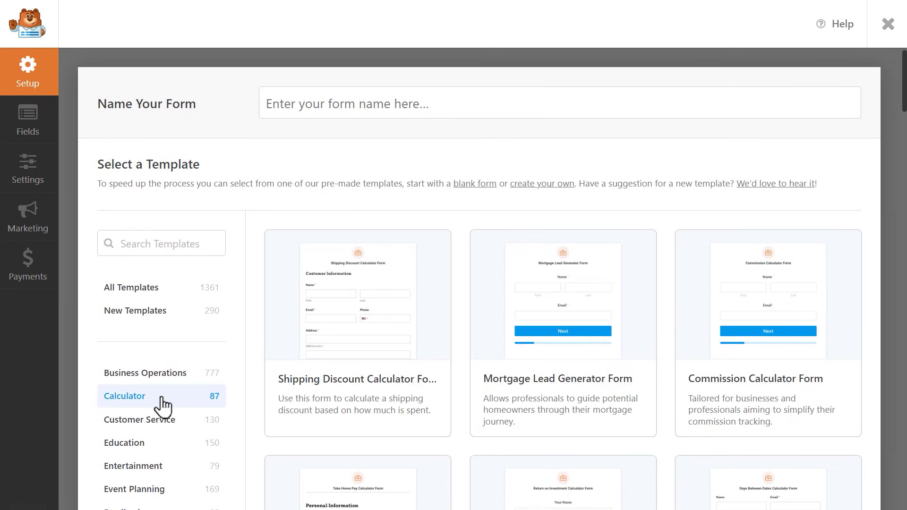
pyautogui.click(163, 418)
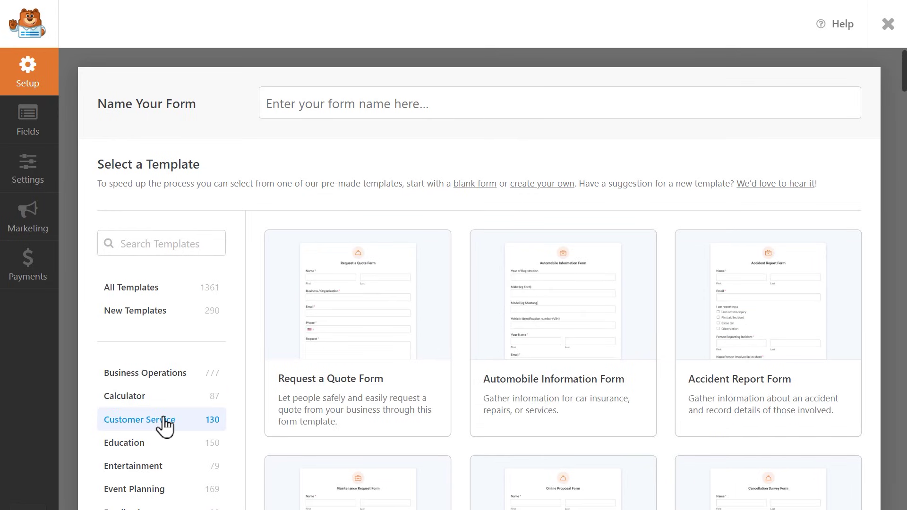
pyautogui.click(156, 442)
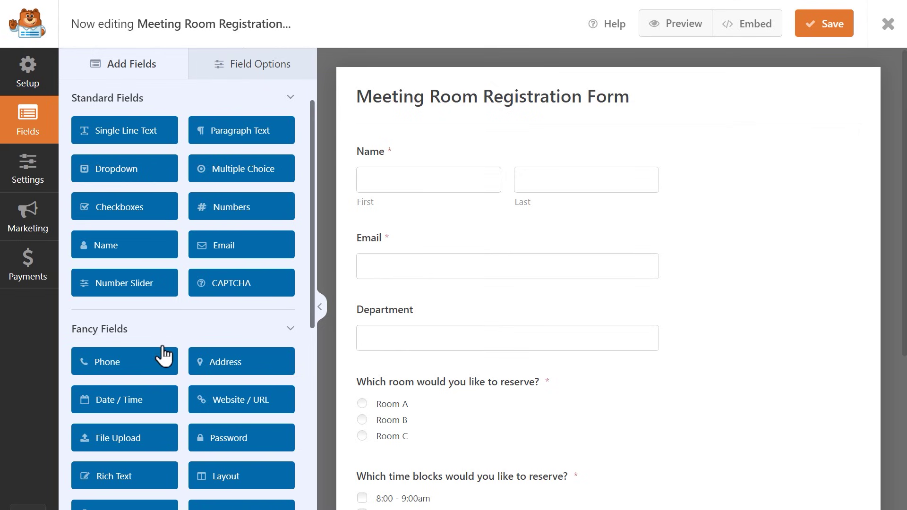
pyautogui.moveTo(163, 362); pyautogui.dragTo(425, 242)
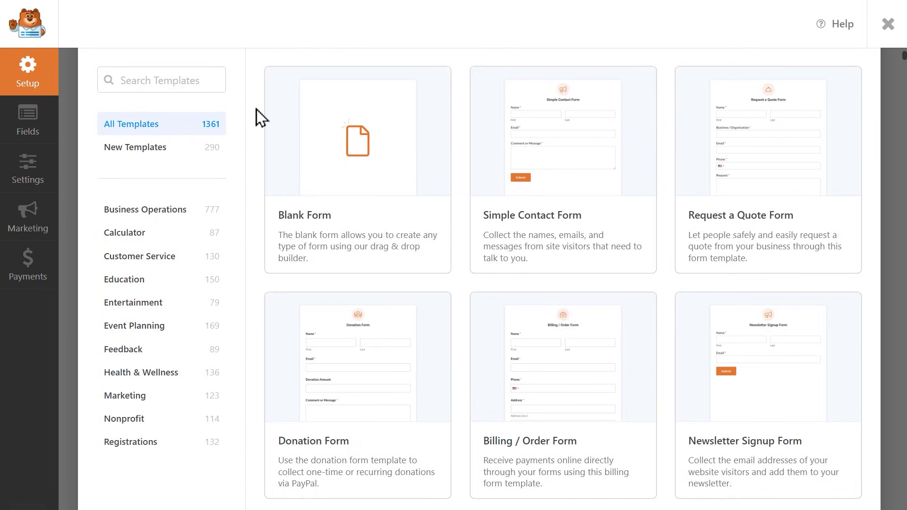
# Step: Search the templates for 'application' and name the form 'Contact Form'
pyautogui.click(209, 74)
pyautogui.write('application')
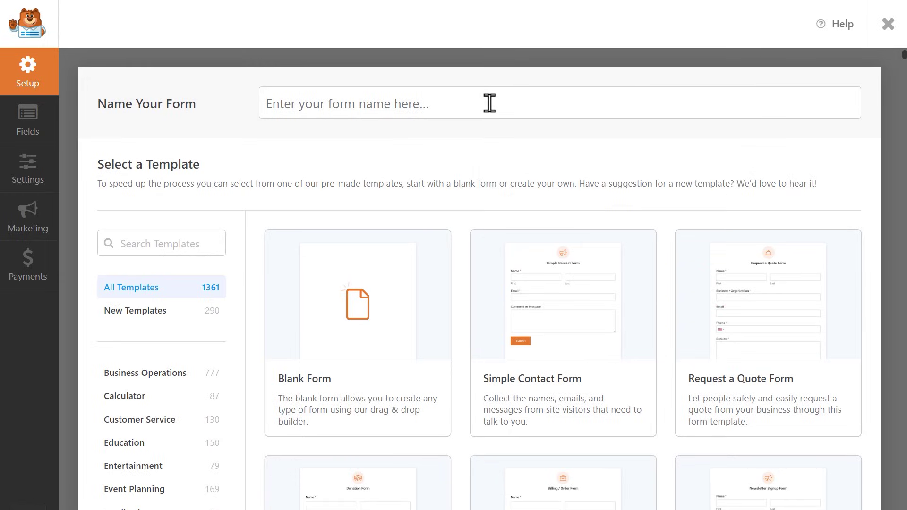
pyautogui.click(489, 103)
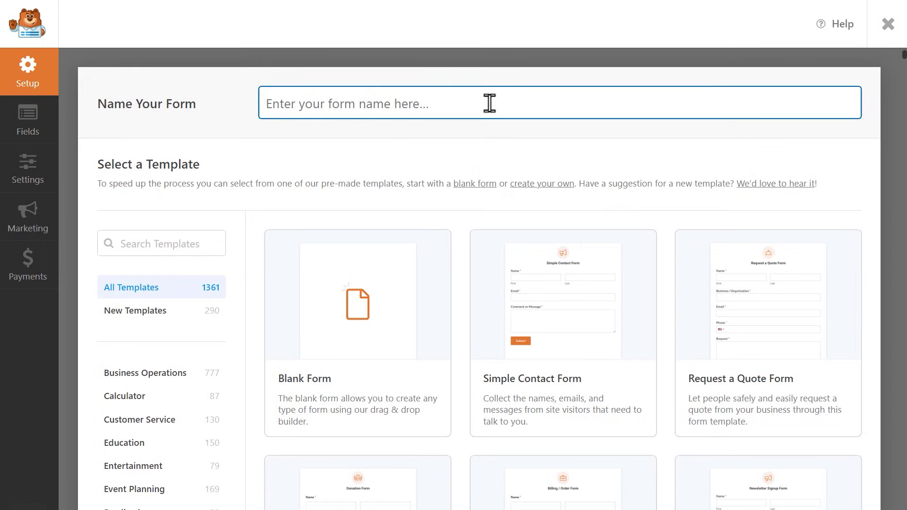
pyautogui.write('Contact Fo')
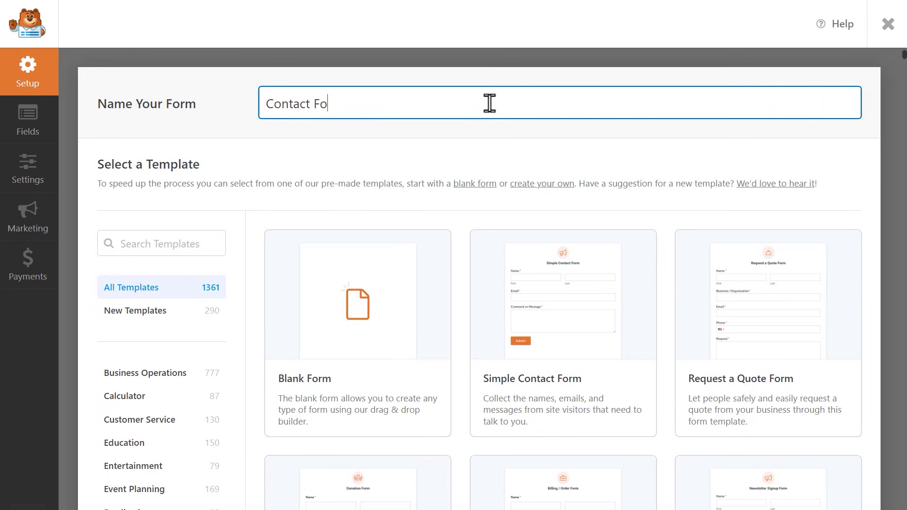
pyautogui.write('rm')
# Step: Create Contact Form from the Blank Form template, then test choosing Social Media Influencer in the preview
pyautogui.moveTo(405, 363)
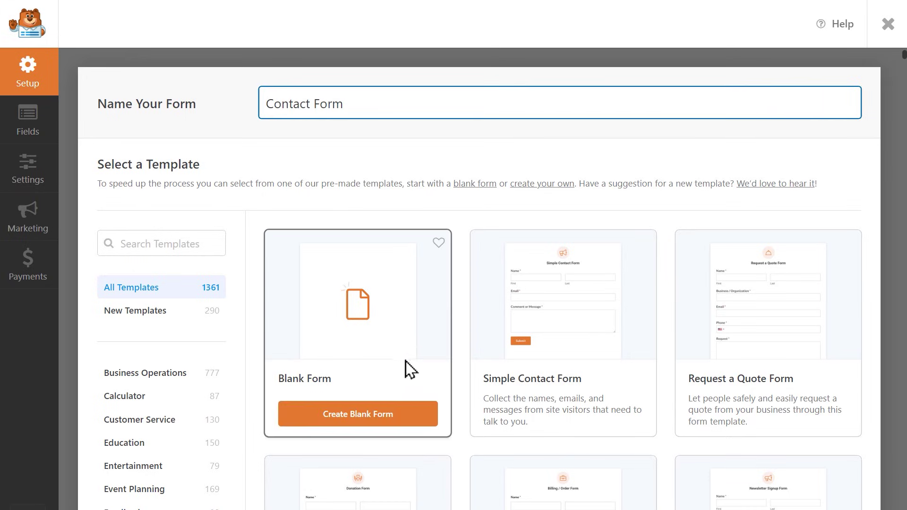
pyautogui.click(382, 415)
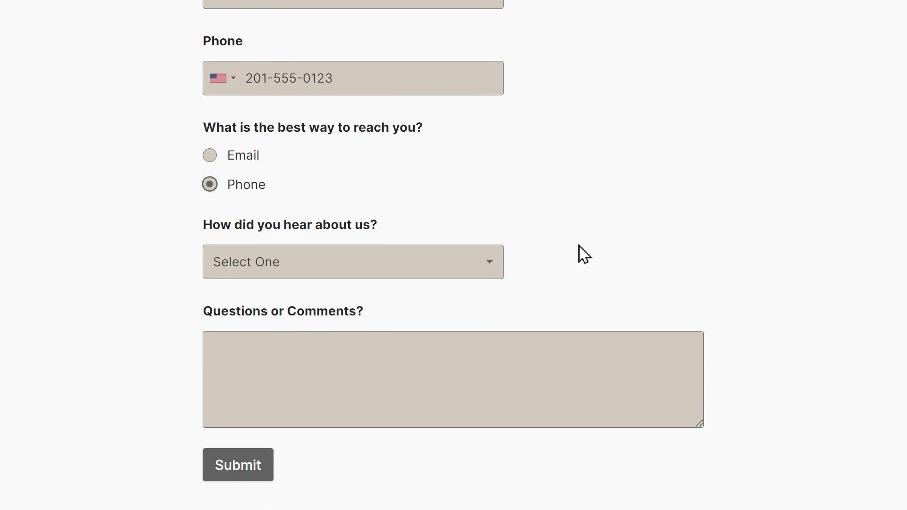
pyautogui.click(484, 261)
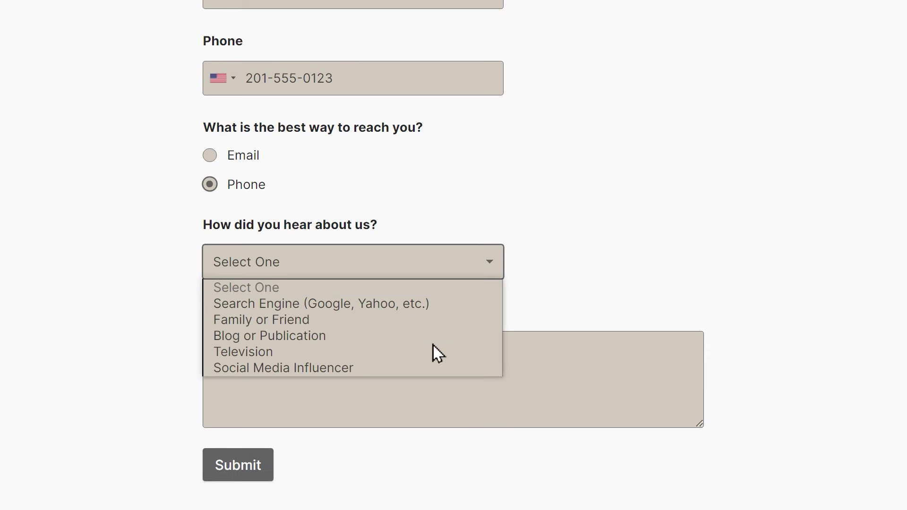
pyautogui.click(404, 367)
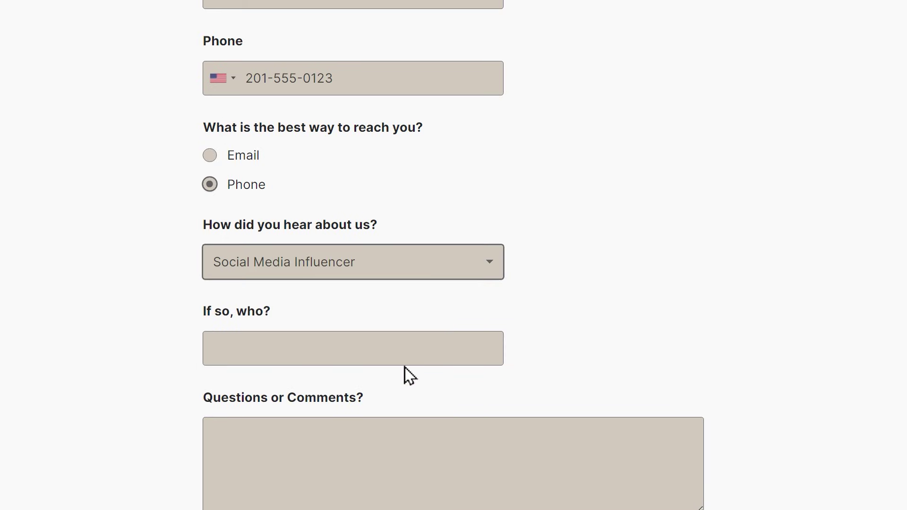
pyautogui.click(456, 348)
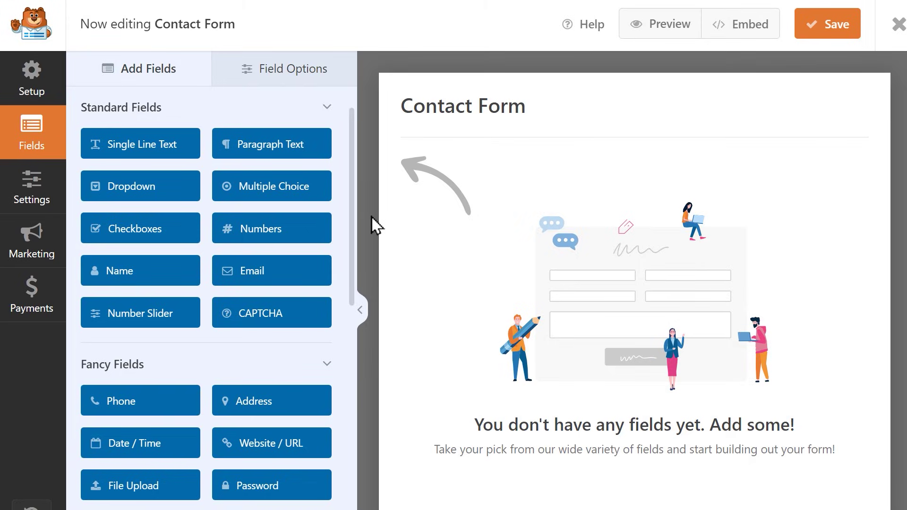
# Step: Add Name, Email, Phone, Paragraph Text and Multiple Choice fields to the empty form
pyautogui.moveTo(158, 271); pyautogui.dragTo(457, 185)
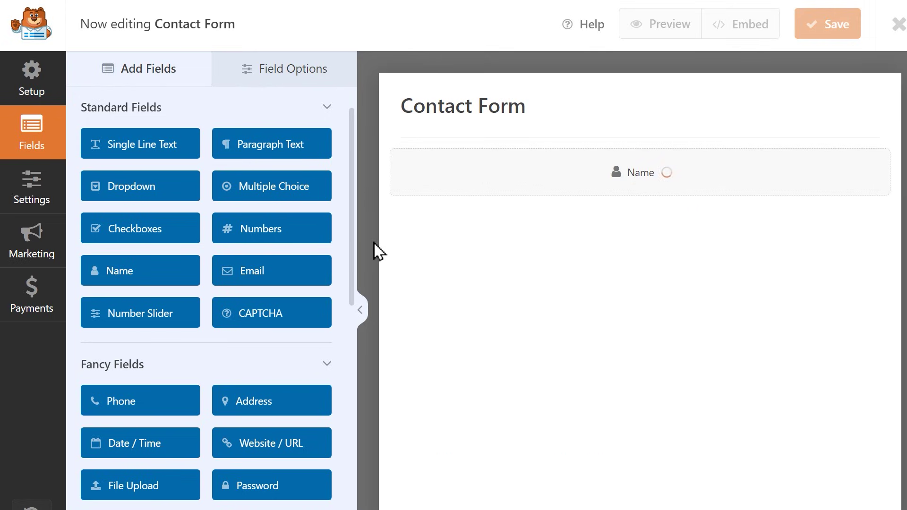
pyautogui.moveTo(314, 279); pyautogui.dragTo(480, 255)
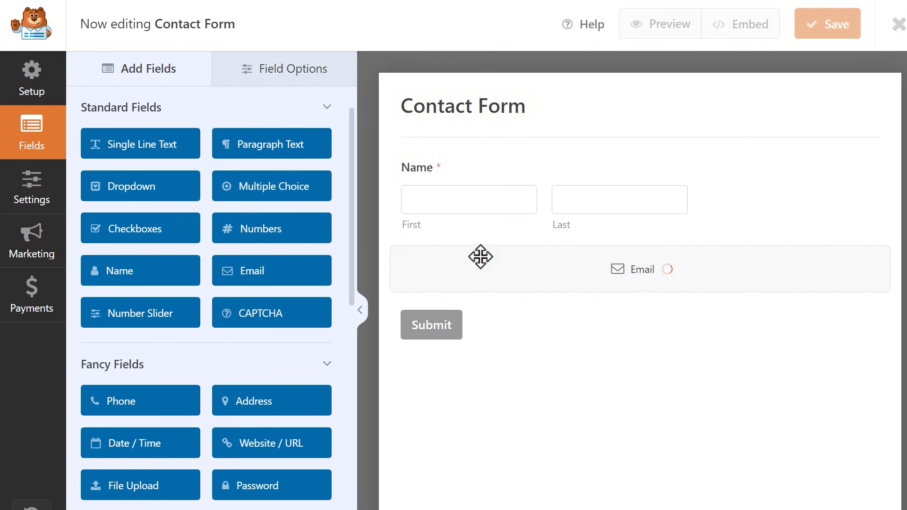
pyautogui.click(191, 402)
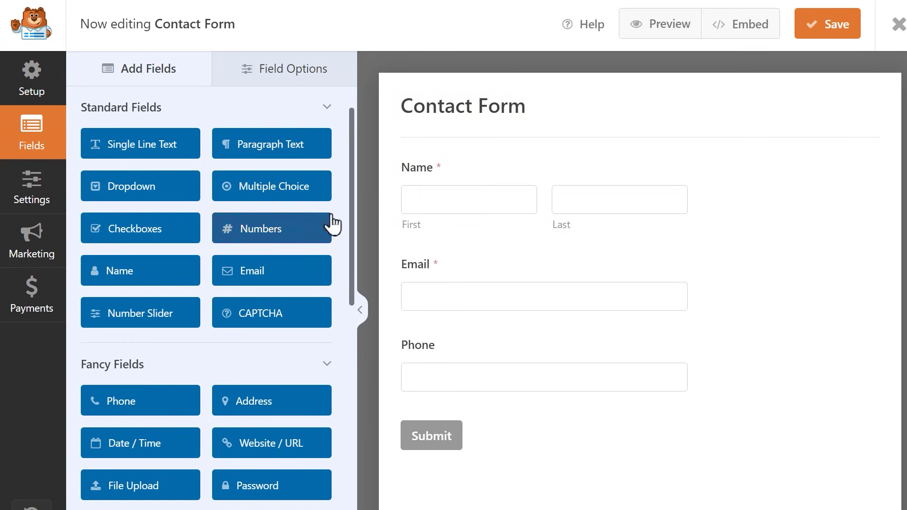
pyautogui.click(320, 152)
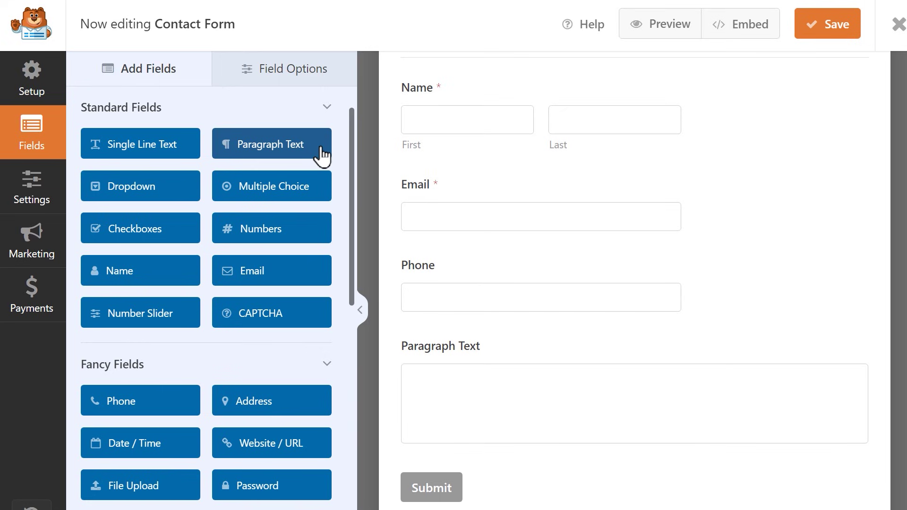
pyautogui.moveTo(316, 190); pyautogui.dragTo(477, 352)
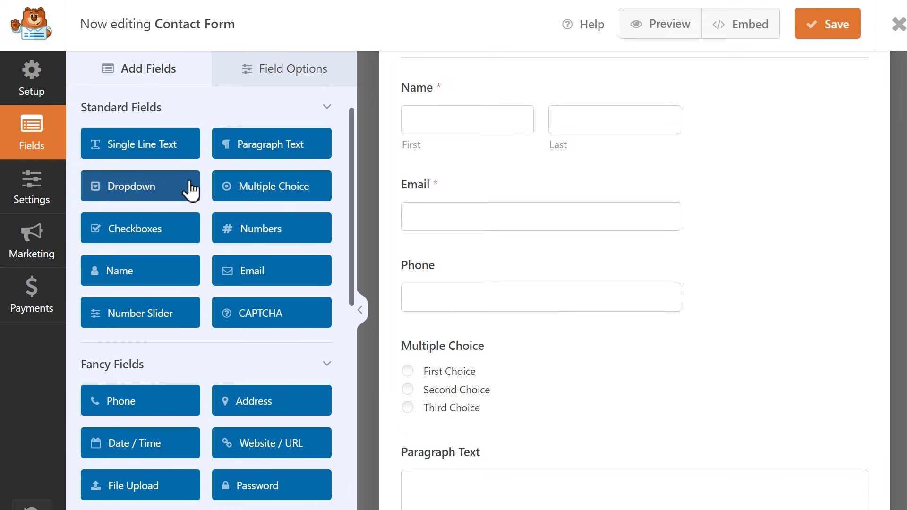
# Step: Place a Dropdown and then a Single Line Text field below Multiple Choice
pyautogui.moveTo(190, 186); pyautogui.dragTo(482, 454)
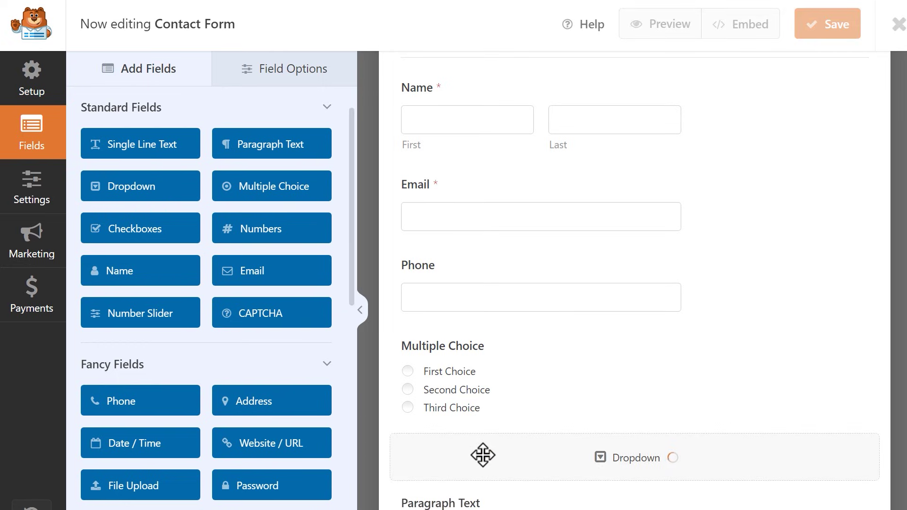
pyautogui.scroll(-4, 482, 454)
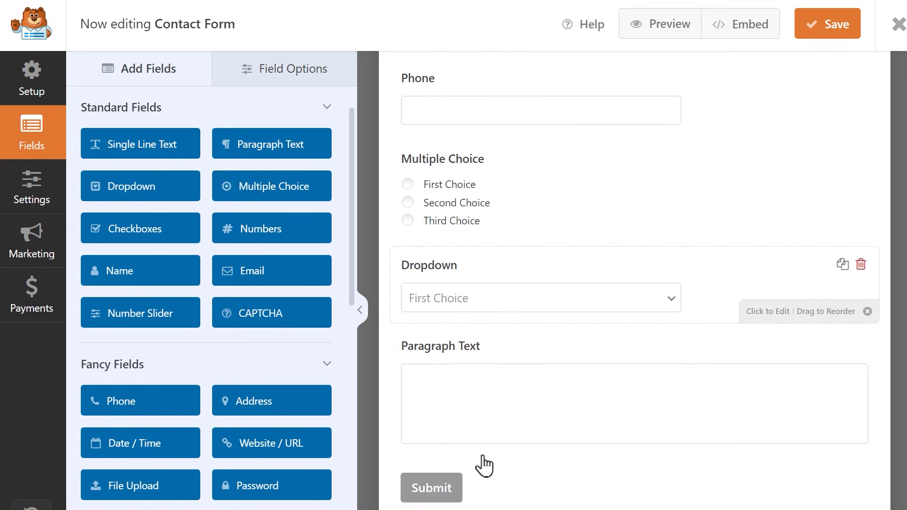
pyautogui.moveTo(193, 148); pyautogui.dragTo(492, 363)
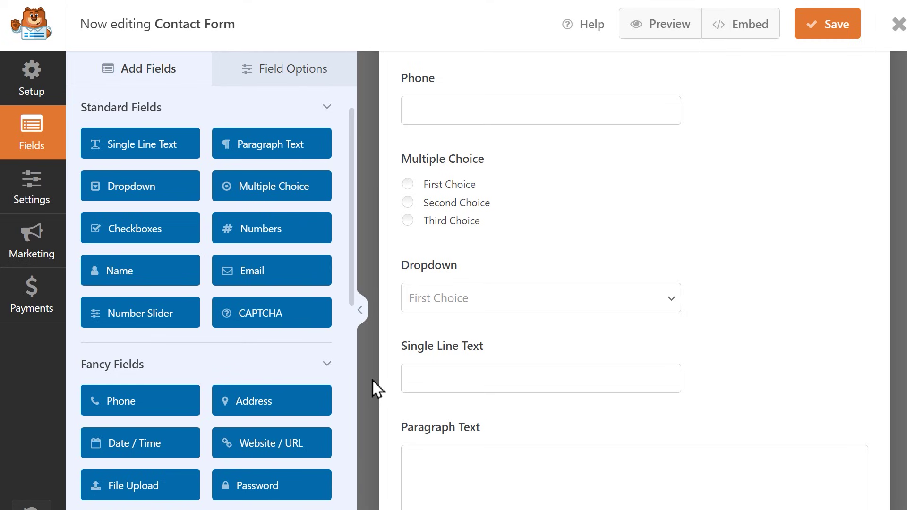
pyautogui.scroll(6, 372, 380)
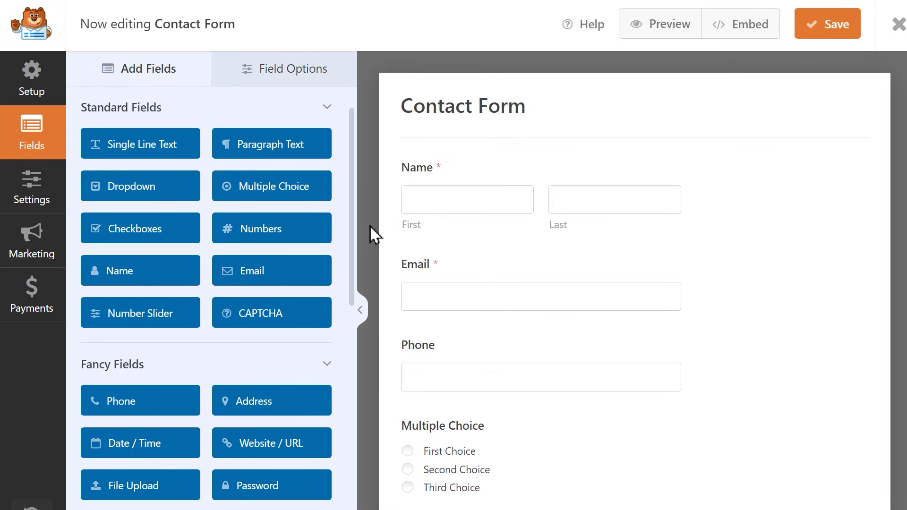
# Step: Select the Name field and try First Middle Last and Simple formats before restoring First Last
pyautogui.click(485, 163)
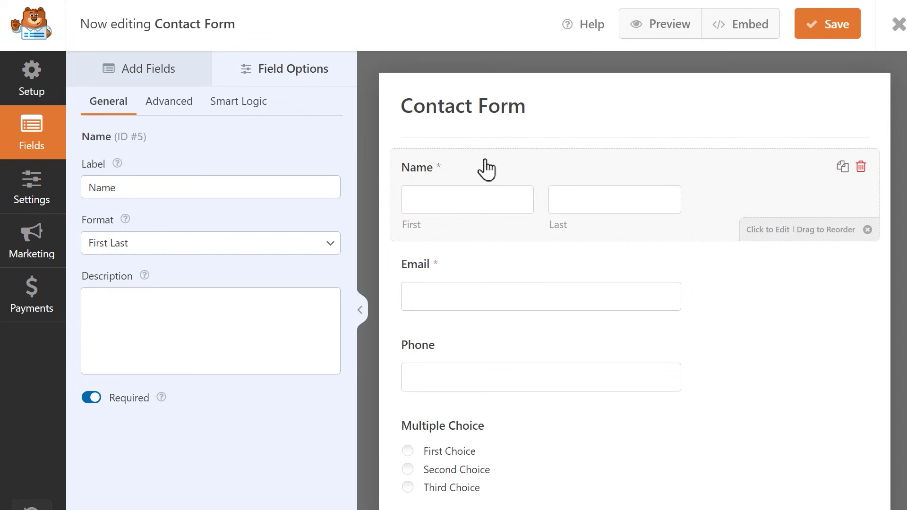
pyautogui.click(143, 164)
pyautogui.click(190, 275)
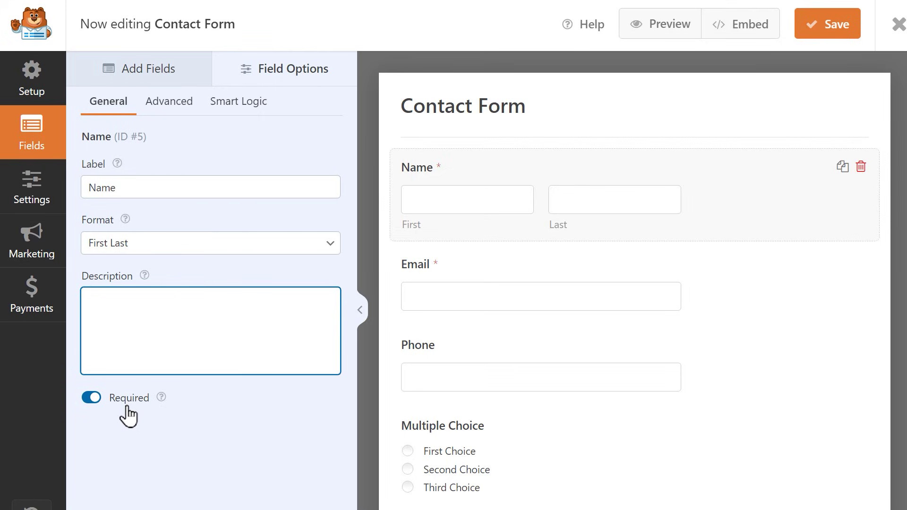
pyautogui.click(336, 244)
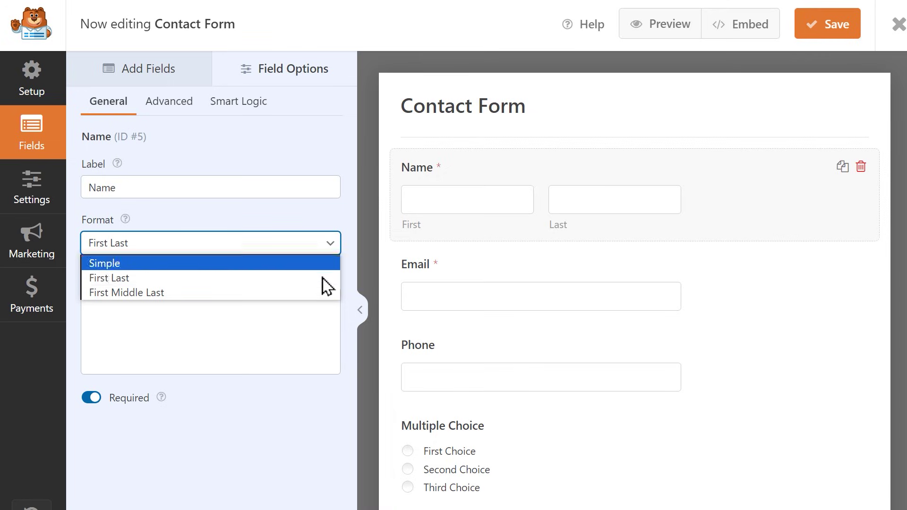
pyautogui.click(313, 294)
pyautogui.click(328, 247)
pyautogui.click(325, 263)
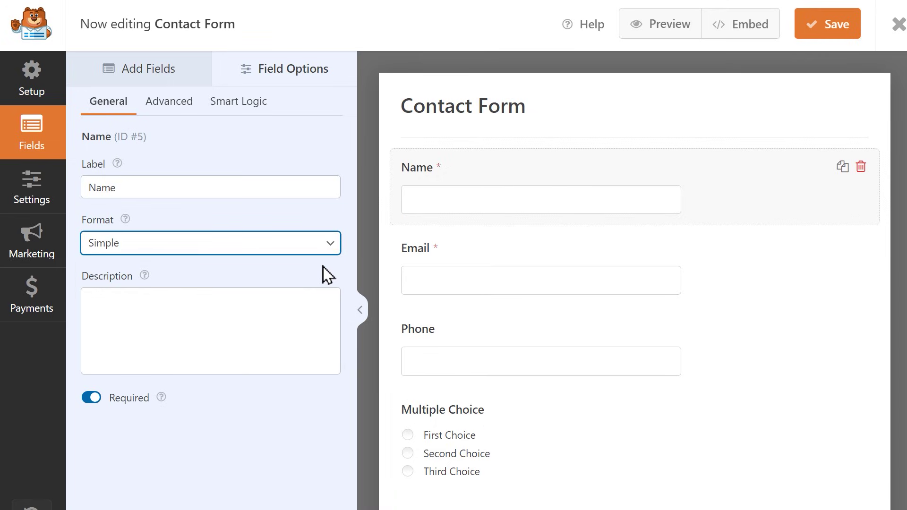
pyautogui.click(329, 246)
pyautogui.click(316, 278)
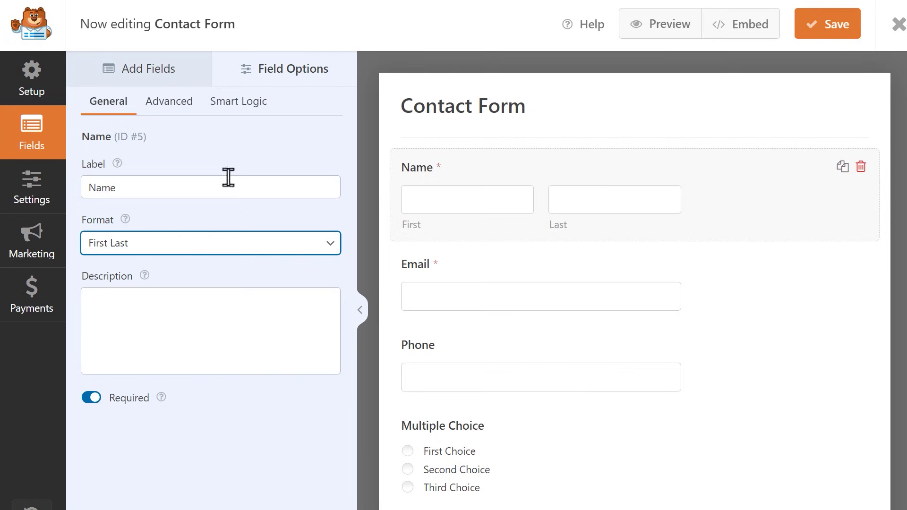
# Step: On Advanced, keep Medium size, default First Name to 'Your Name', and hide label and sublabels
pyautogui.click(177, 113)
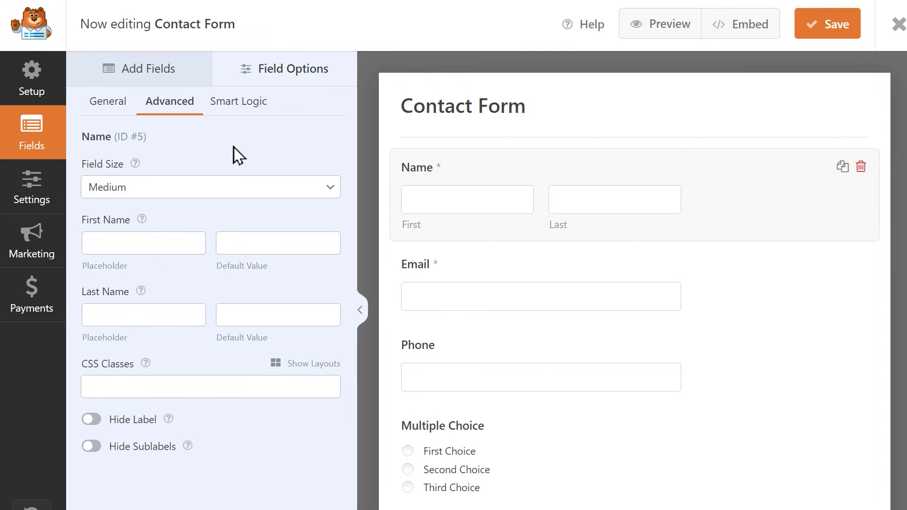
pyautogui.click(284, 188)
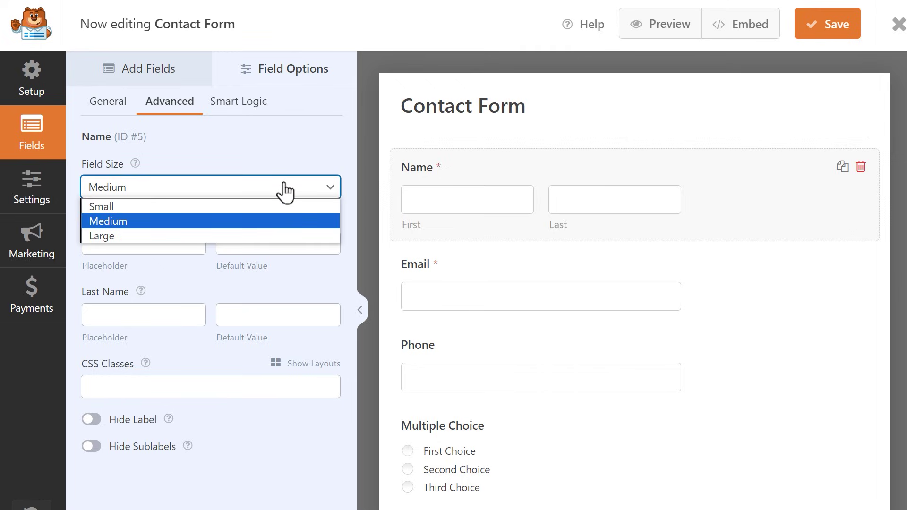
pyautogui.click(285, 189)
pyautogui.click(194, 243)
pyautogui.write('Name')
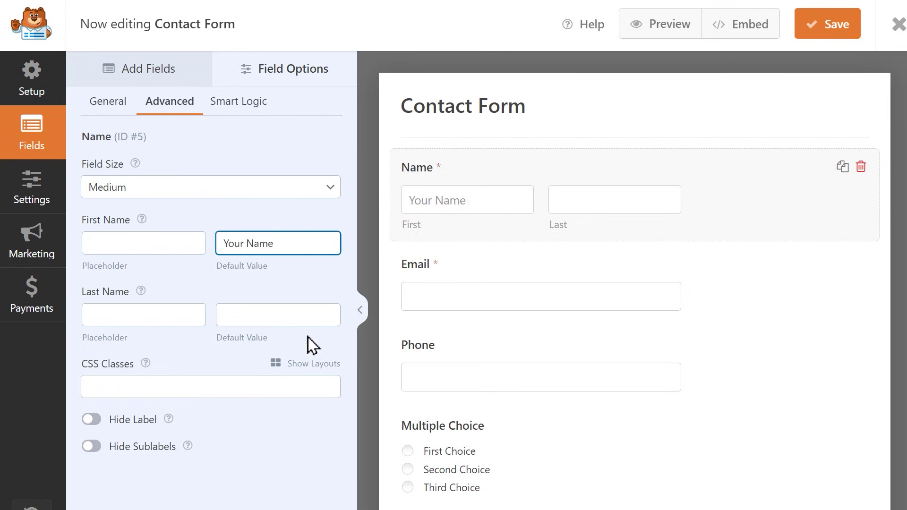
pyautogui.click(279, 386)
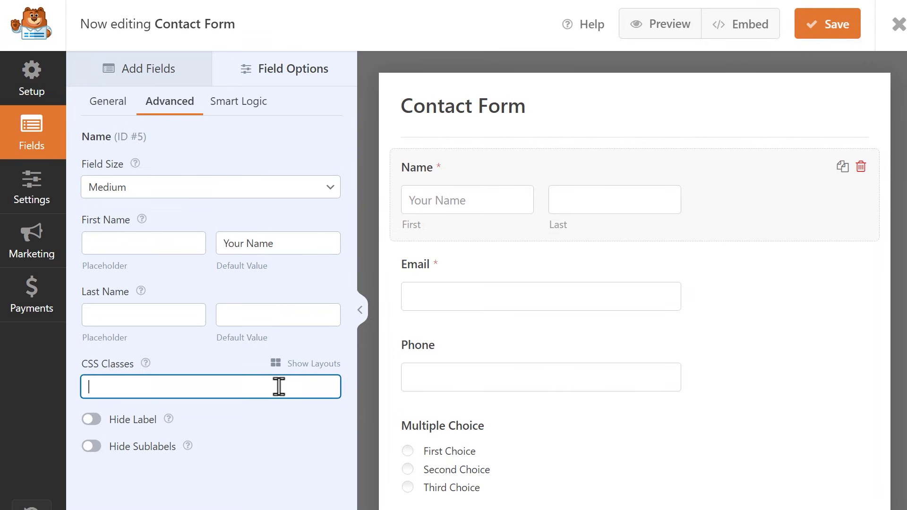
pyautogui.click(90, 420)
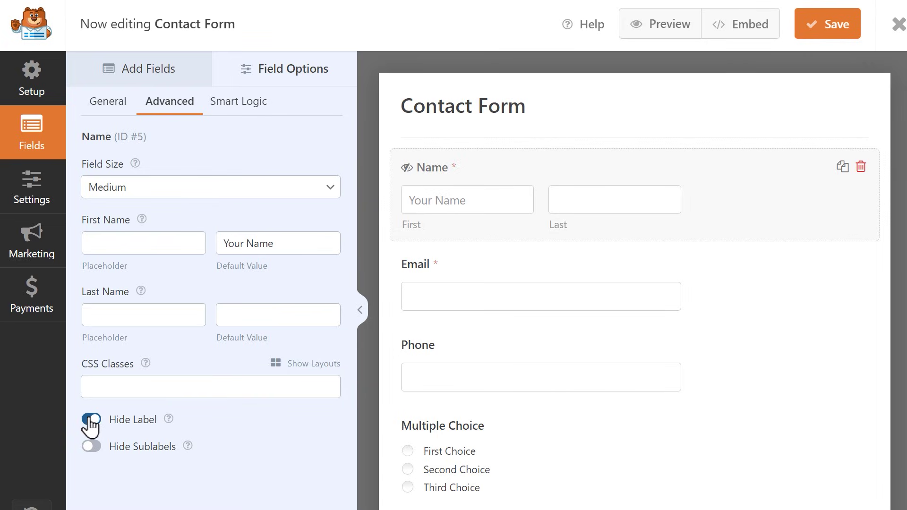
pyautogui.click(91, 446)
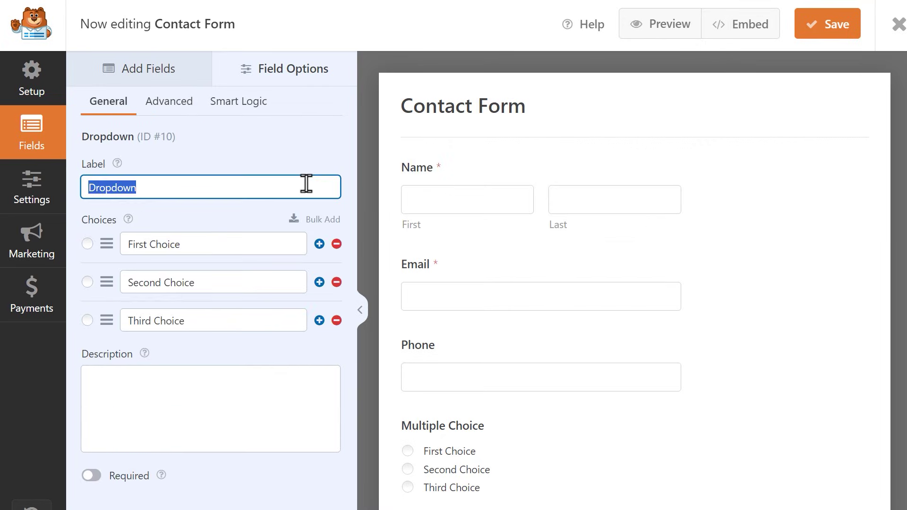
# Step: Label the Dropdown 'How did you hear about us?' and add Television and Social Media Influencer choices
pyautogui.press('BackSpace')
pyautogui.write('How did you hear about u')
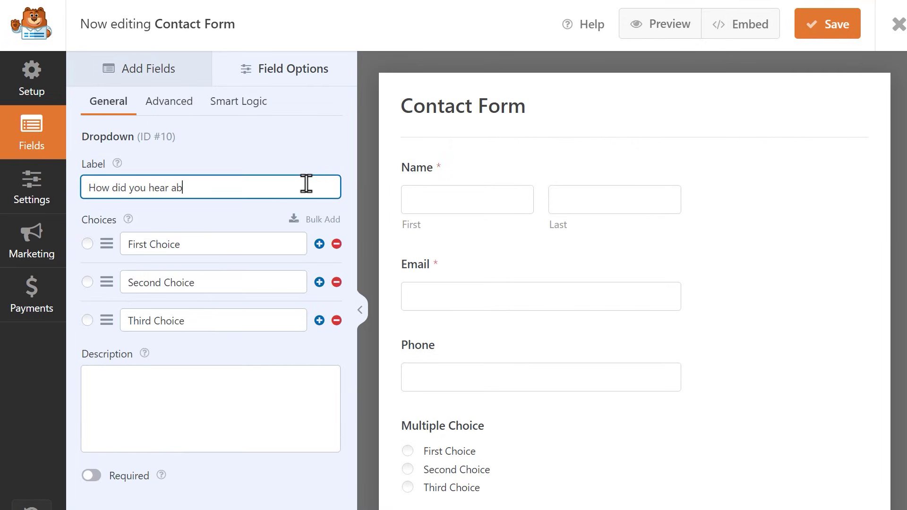
pyautogui.write('s?')
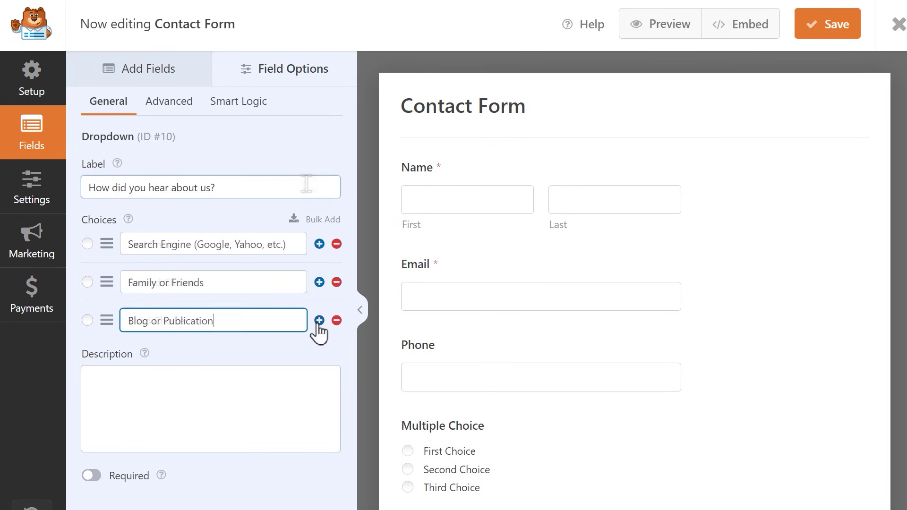
pyautogui.click(320, 320)
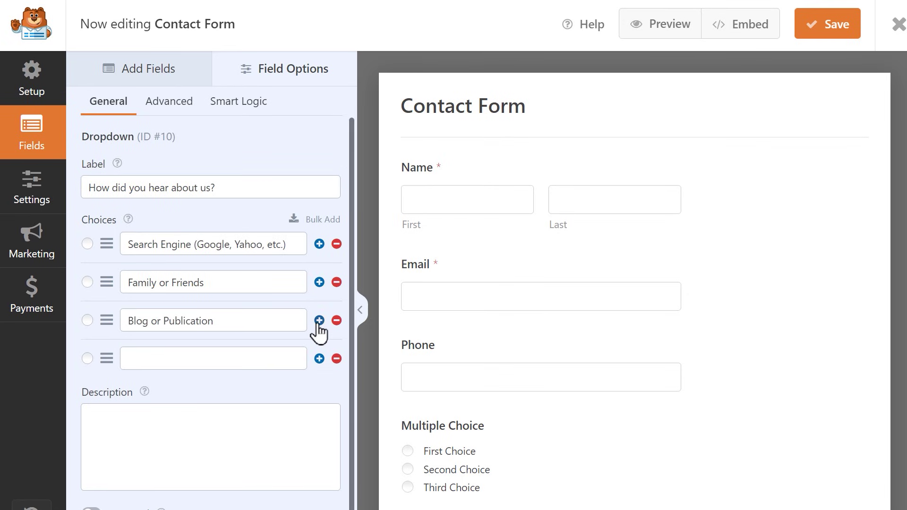
pyautogui.click(319, 358)
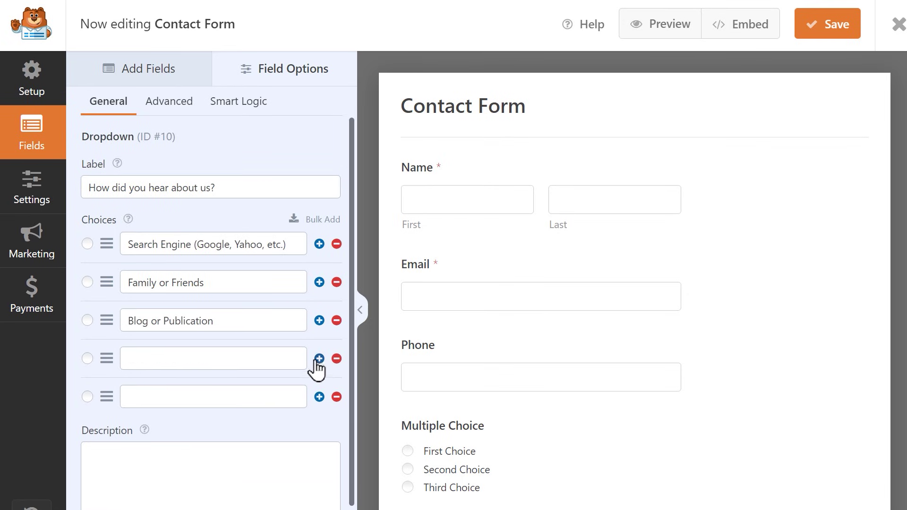
pyautogui.click(286, 360)
pyautogui.write('Television')
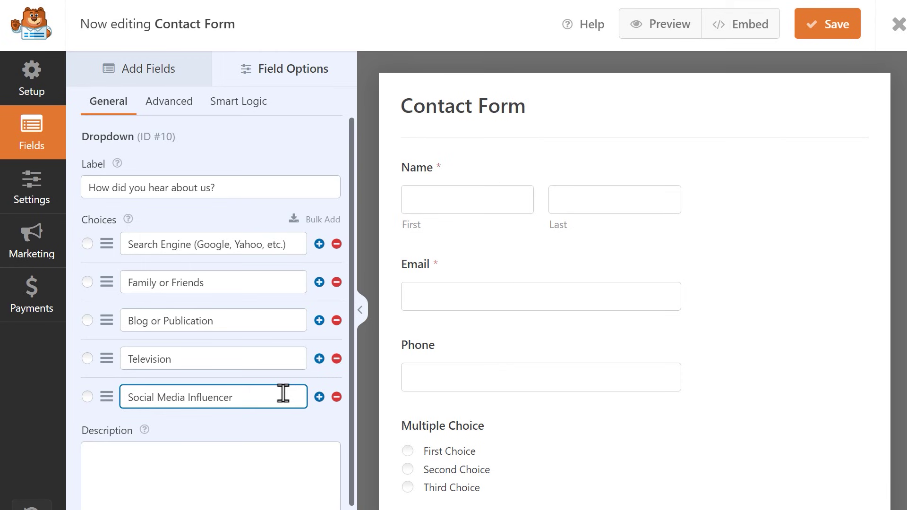
pyautogui.scroll(-10, 500, 411)
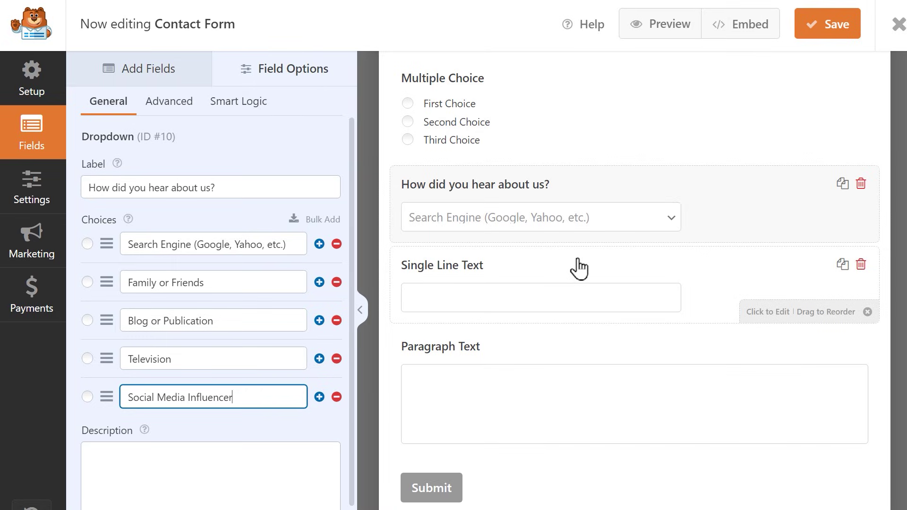
# Step: Relabel the Single Line Text field 'If so, who?'
pyautogui.click(579, 268)
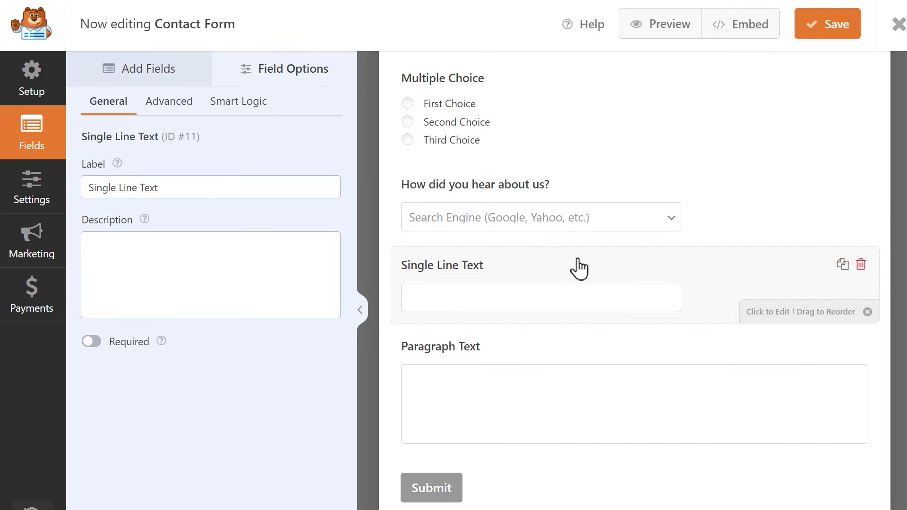
pyautogui.tripleClick(293, 188)
pyautogui.press('BackSpace')
pyautogui.write('If so, who?')
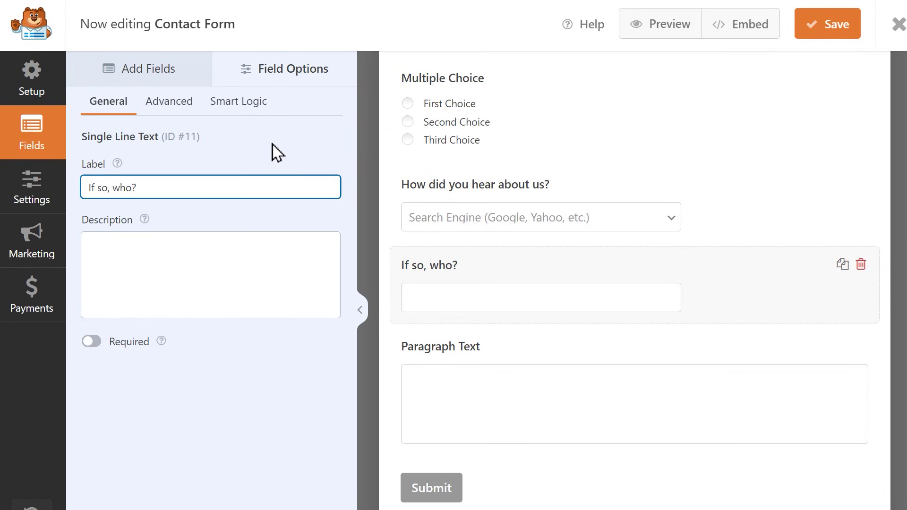
# Step: Enable conditional logic: show it only if 'How did you hear about us?' is Social Media Influencer
pyautogui.click(260, 107)
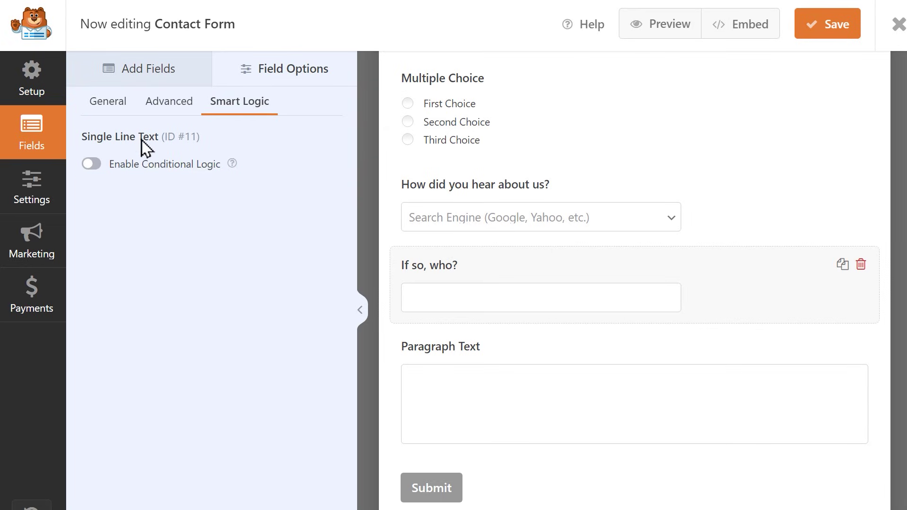
pyautogui.click(91, 165)
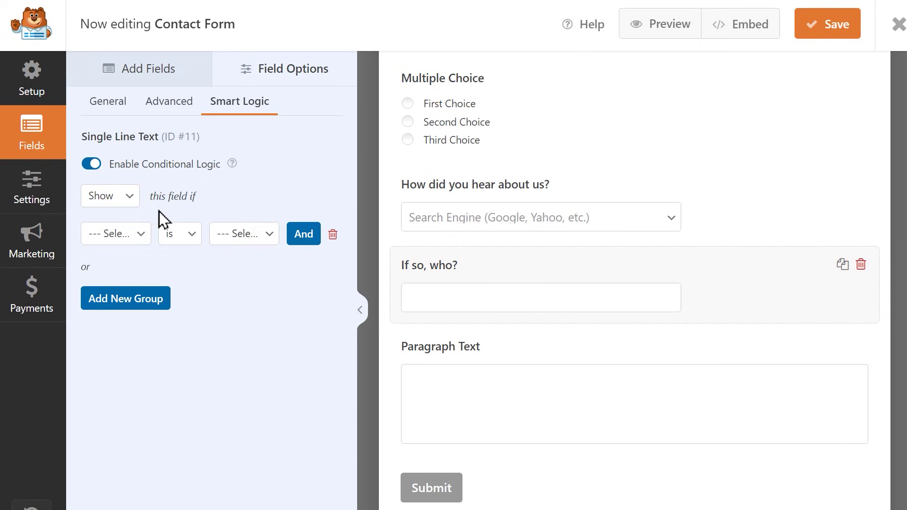
pyautogui.click(140, 235)
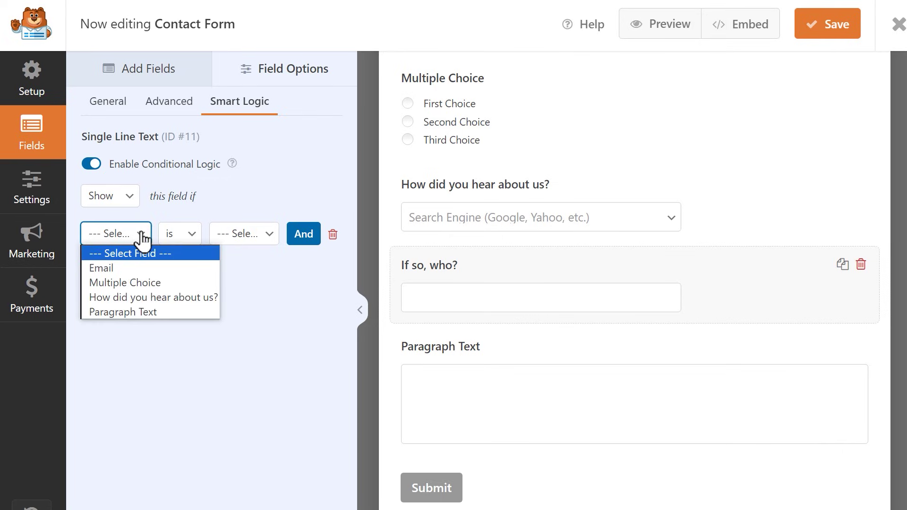
pyautogui.click(165, 302)
pyautogui.click(273, 236)
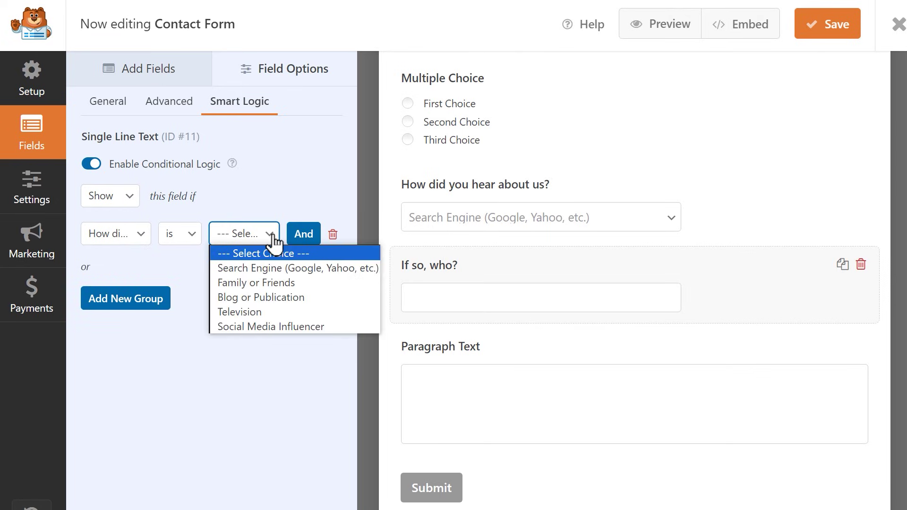
pyautogui.click(291, 326)
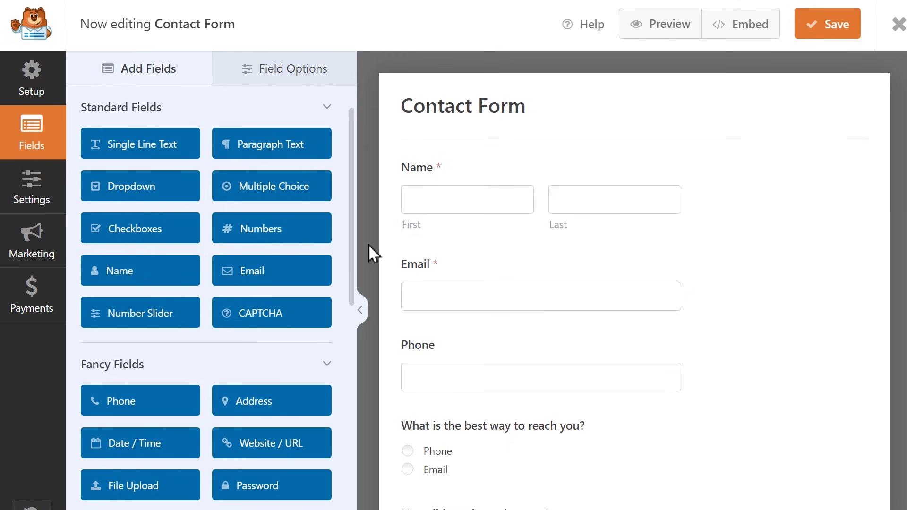
# Step: Review the form name, description, tags, and 'Submit' / 'Sending...' button texts in General settings
pyautogui.click(56, 198)
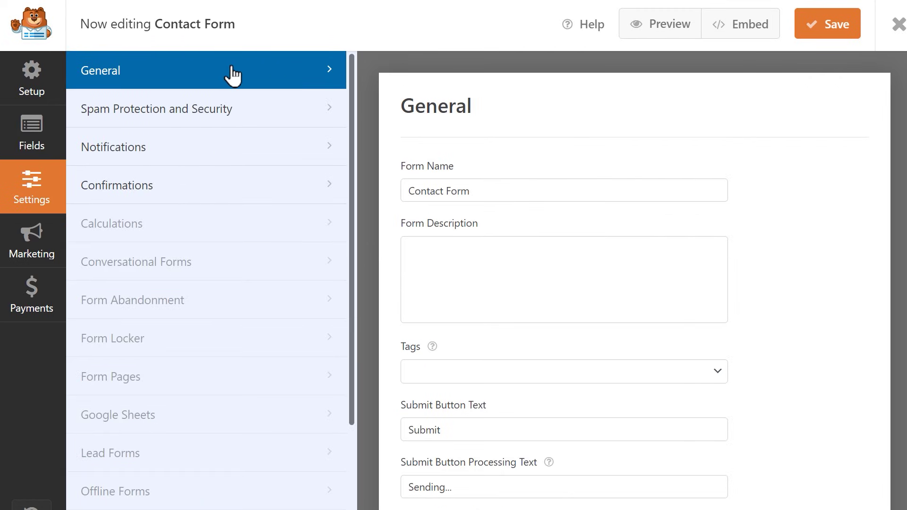
pyautogui.click(599, 186)
pyautogui.click(611, 244)
pyautogui.click(698, 370)
pyautogui.click(721, 334)
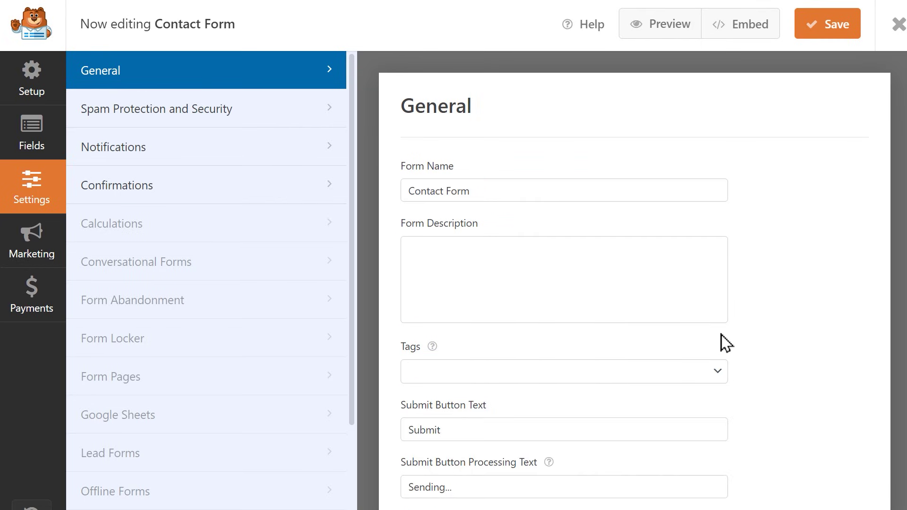
pyautogui.click(705, 429)
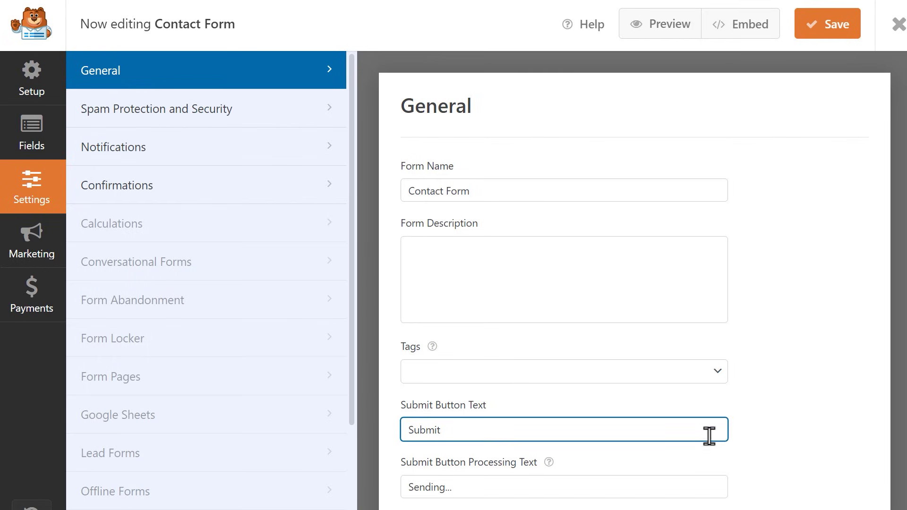
pyautogui.click(699, 483)
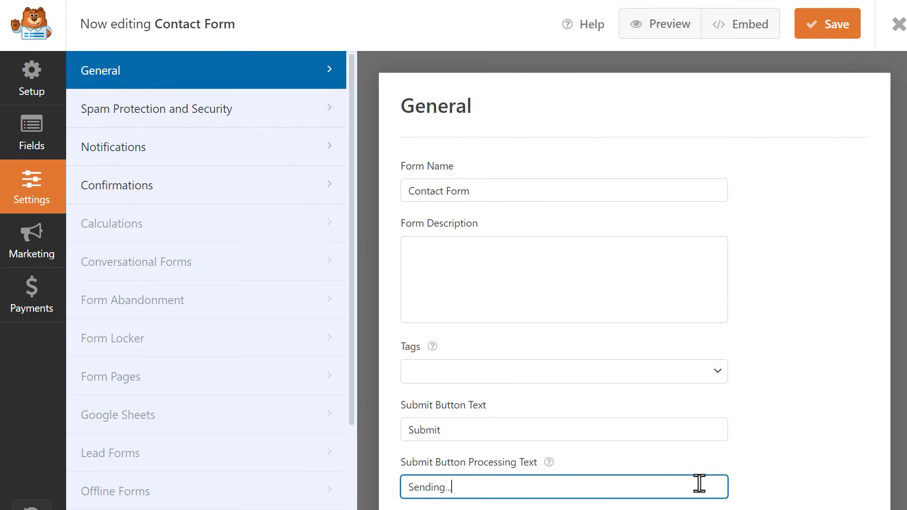
# Step: Expand the Advanced section and inspect the Form CSS Class and Submit Button CSS Class fields
pyautogui.scroll(-1, 699, 489)
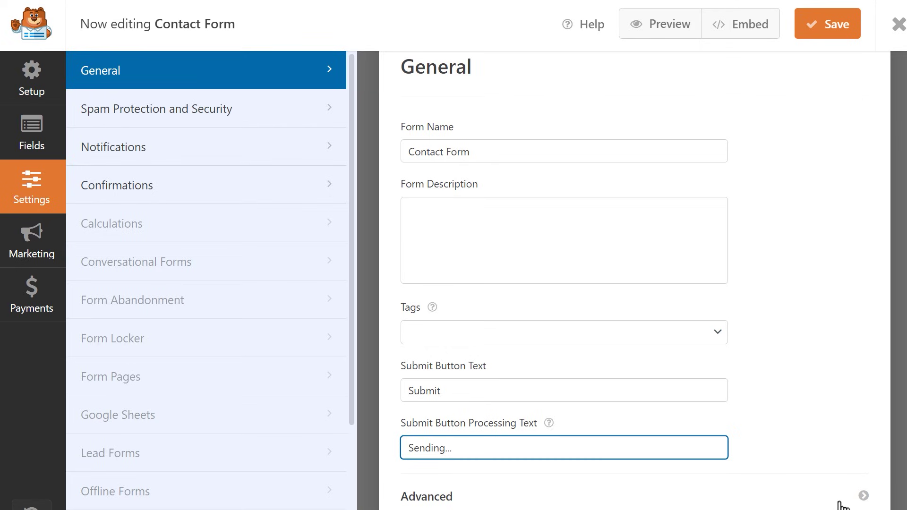
pyautogui.click(863, 496)
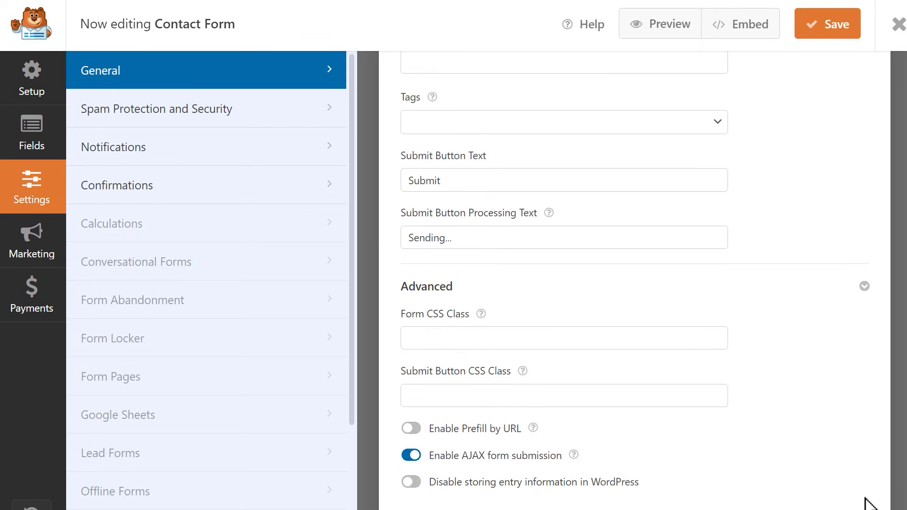
pyautogui.click(695, 330)
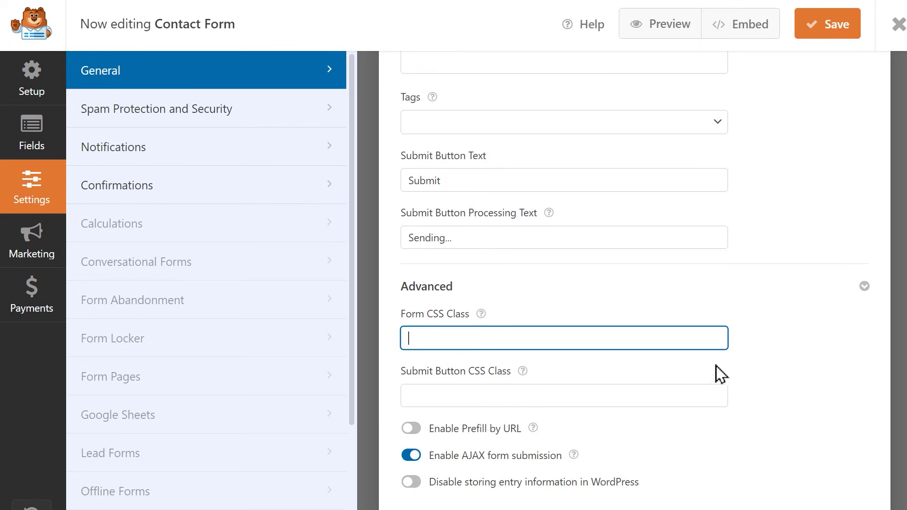
pyautogui.click(706, 394)
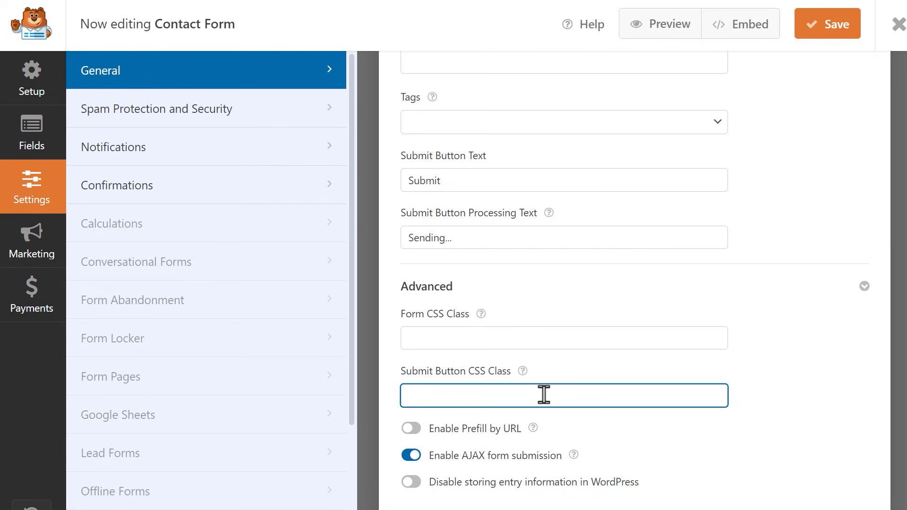
# Step: Enable Akismet anti-spam protection, leaving the country and keyword filters switched off
pyautogui.click(310, 113)
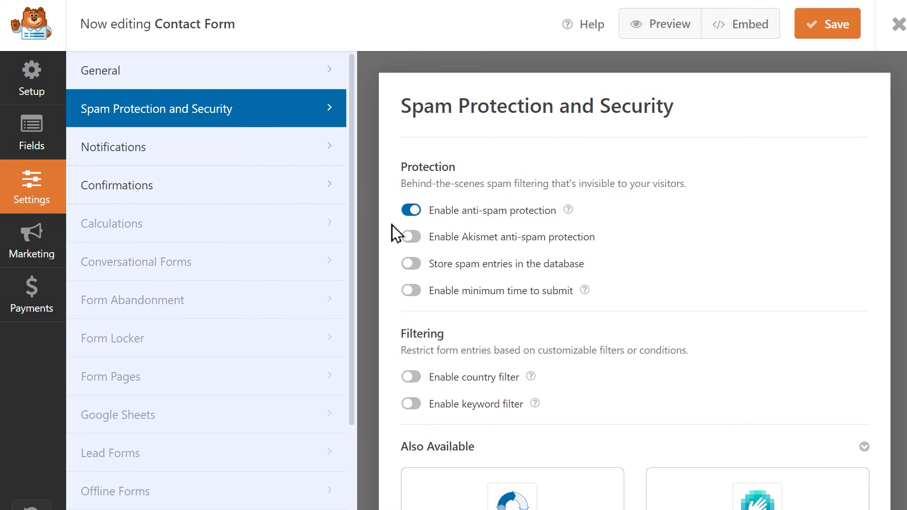
pyautogui.click(409, 237)
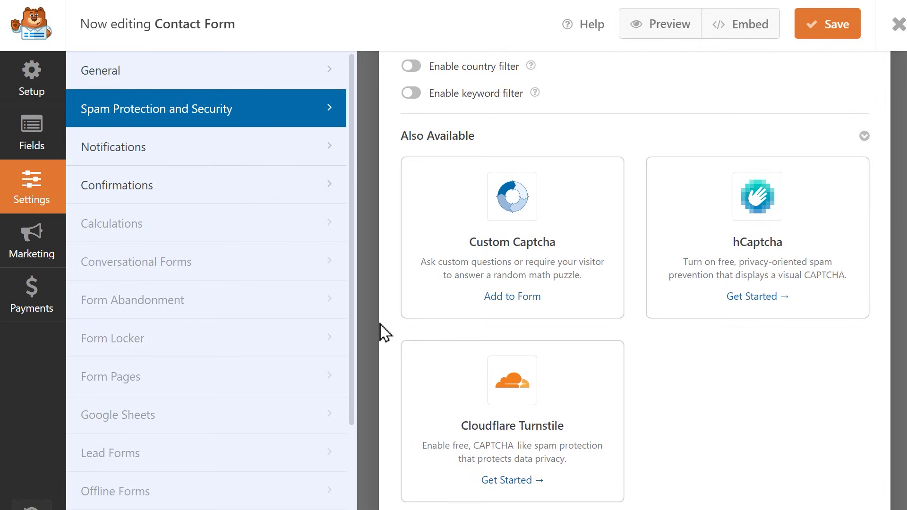
pyautogui.scroll(3, 385, 332)
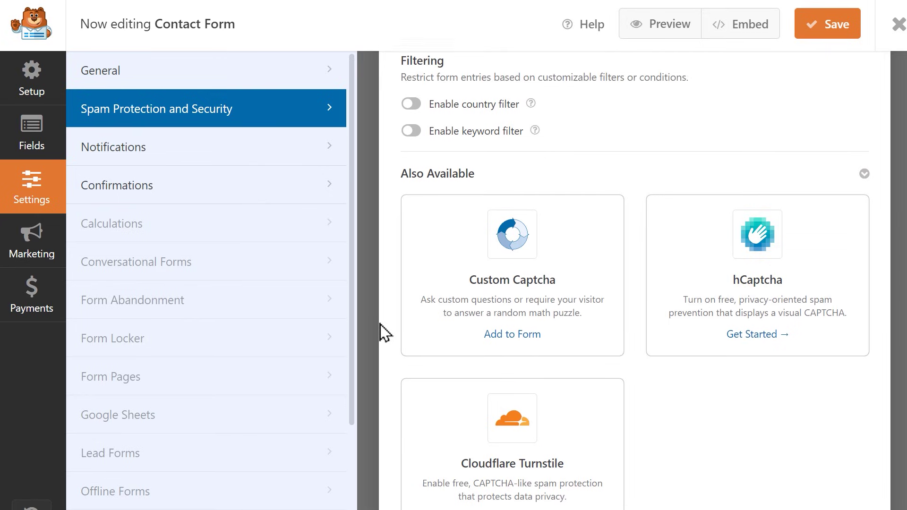
pyautogui.click(411, 198)
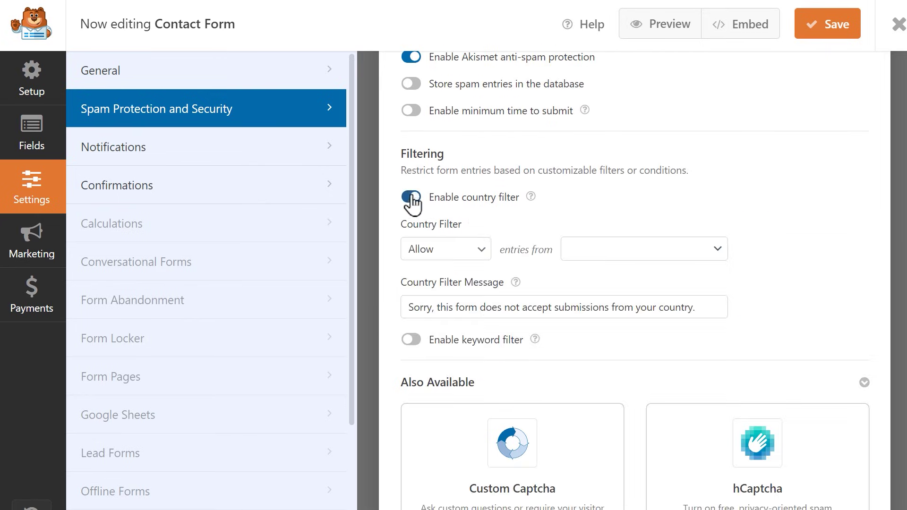
pyautogui.click(410, 340)
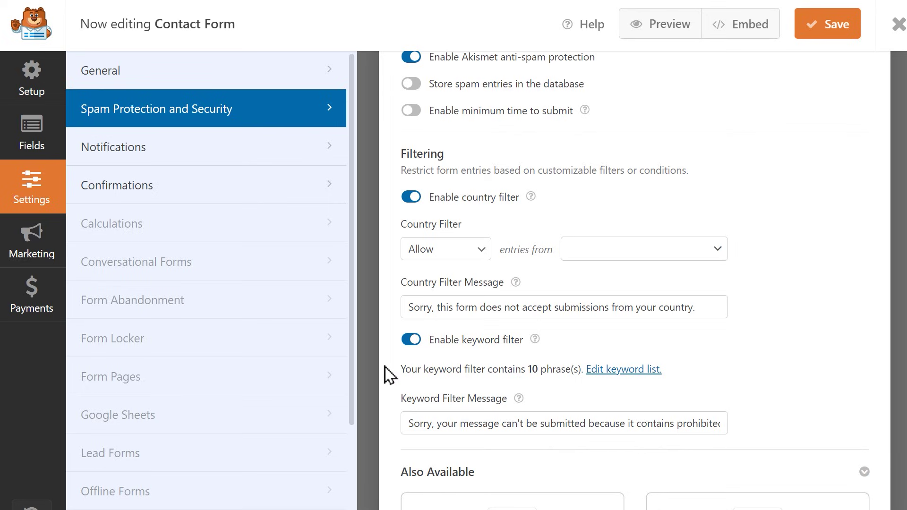
pyautogui.click(408, 341)
pyautogui.click(410, 198)
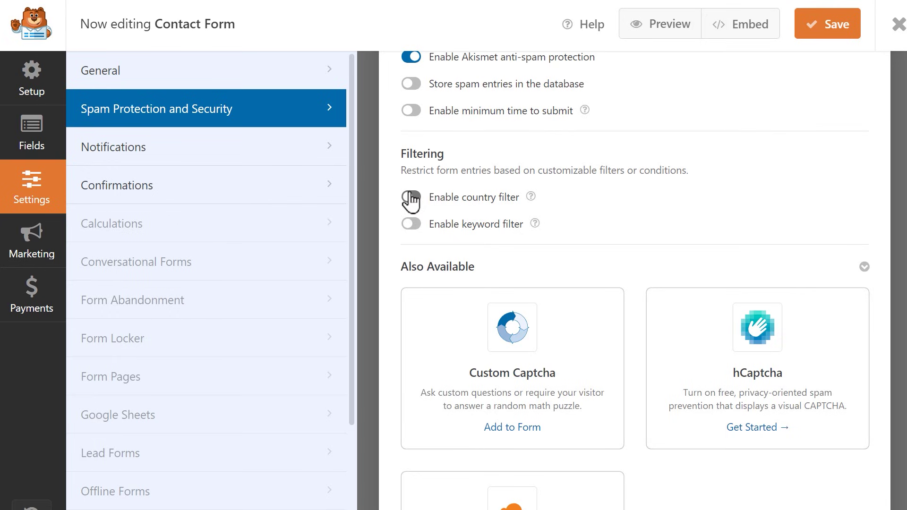
# Step: Add the form's Email field smart tag, after a comma, to the notification's Send To Email Address
pyautogui.click(331, 150)
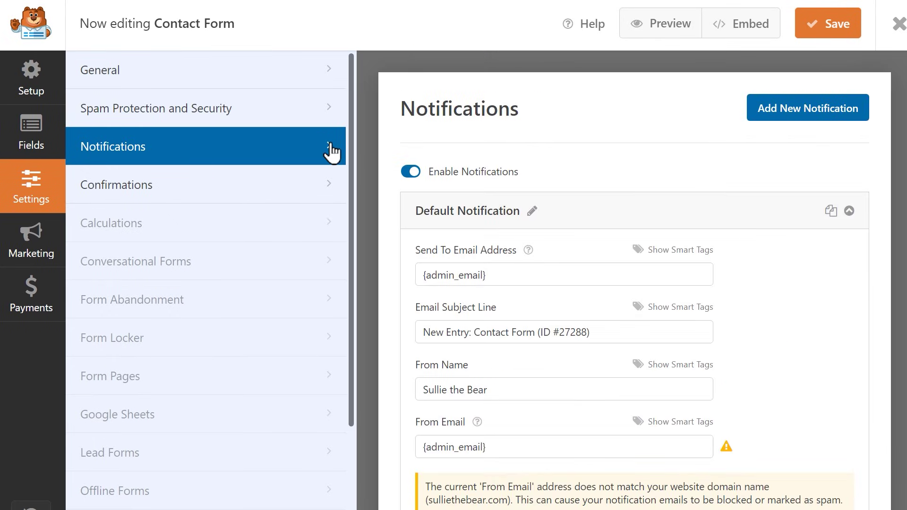
pyautogui.click(574, 272)
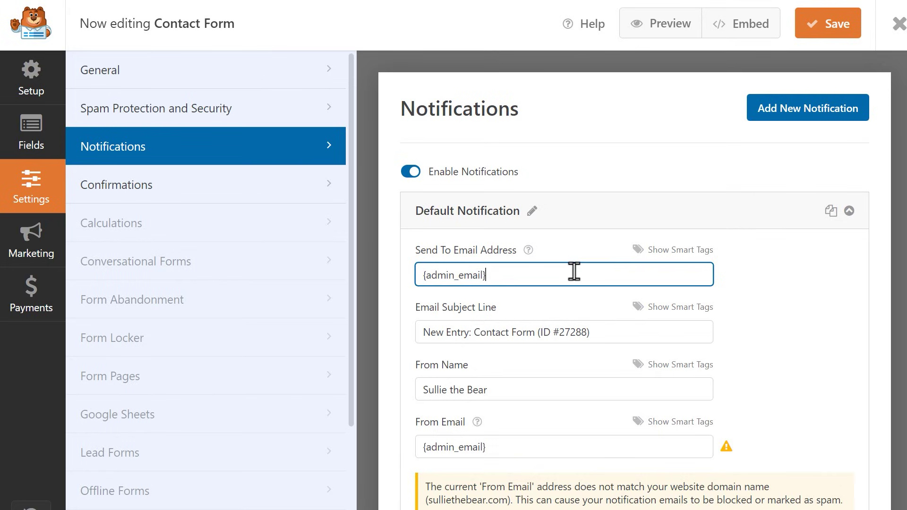
pyautogui.write(',')
pyautogui.click(682, 251)
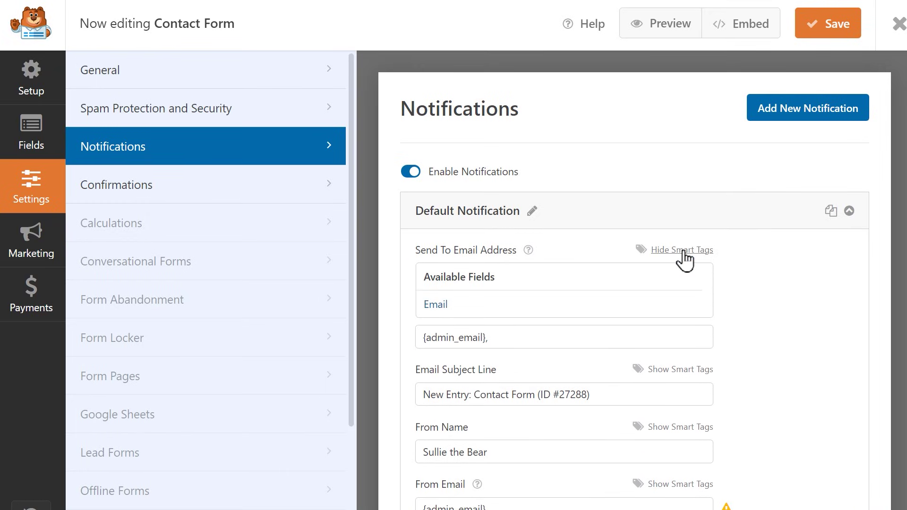
pyautogui.click(664, 306)
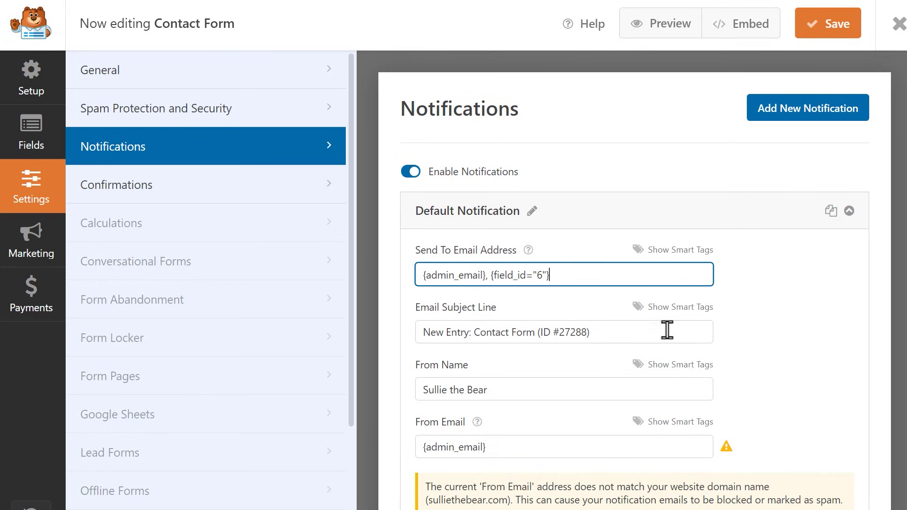
# Step: Delete ' (ID #27288)' so the subject reads 'New Entry: Contact Form'
pyautogui.click(666, 331)
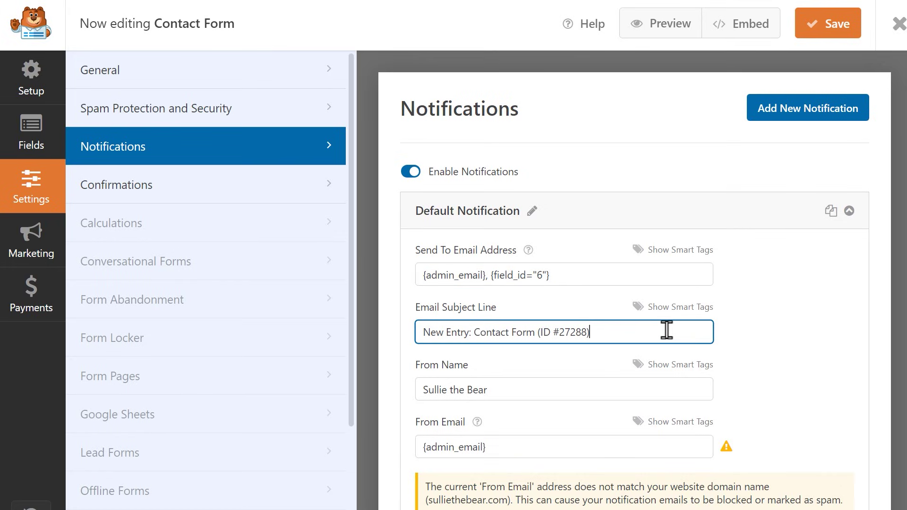
pyautogui.moveTo(666, 330); pyautogui.dragTo(532, 338)
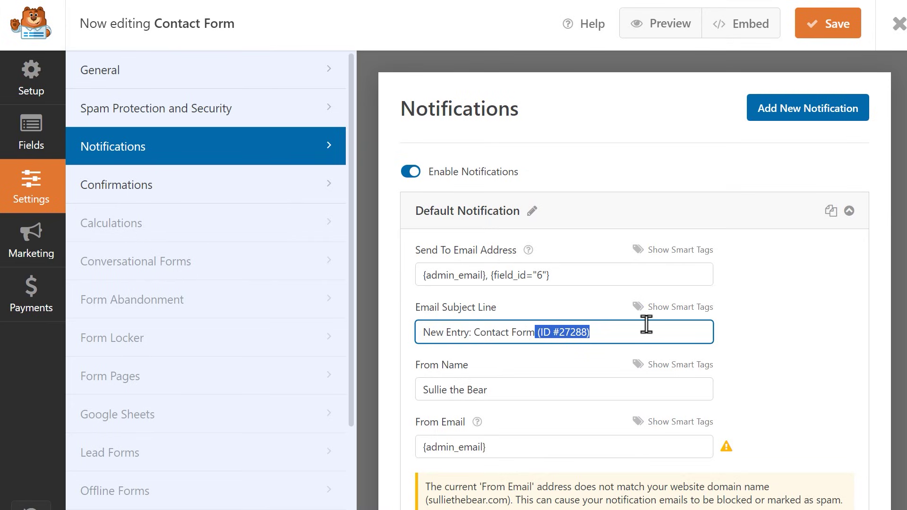
pyautogui.press('BackSpace')
pyautogui.click(652, 390)
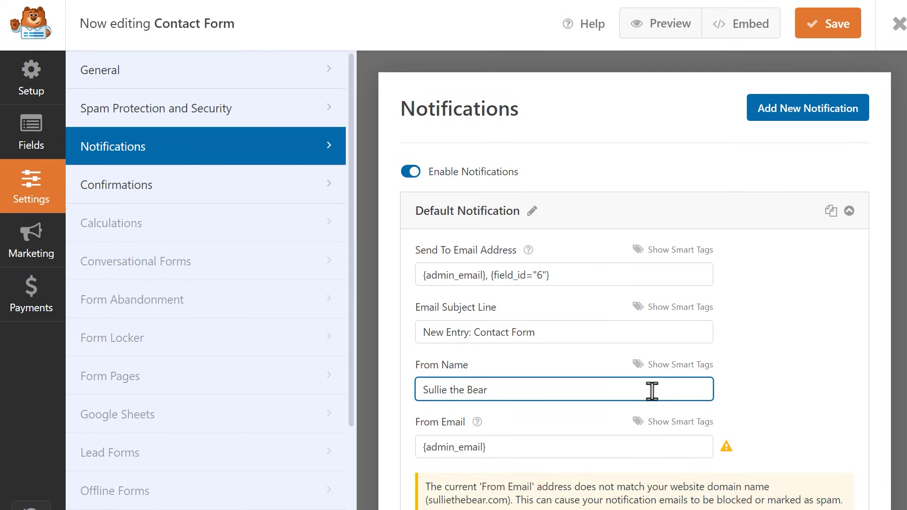
pyautogui.scroll(-5, 652, 390)
pyautogui.click(667, 206)
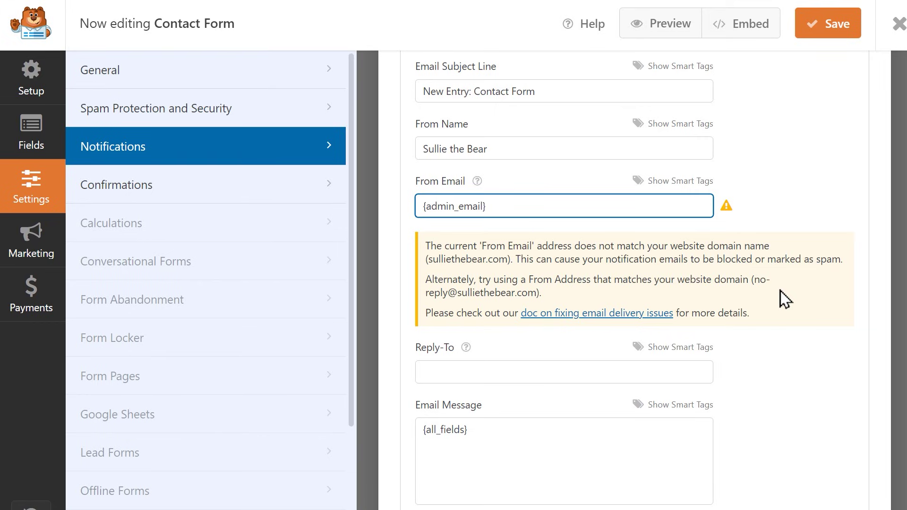
pyautogui.click(697, 371)
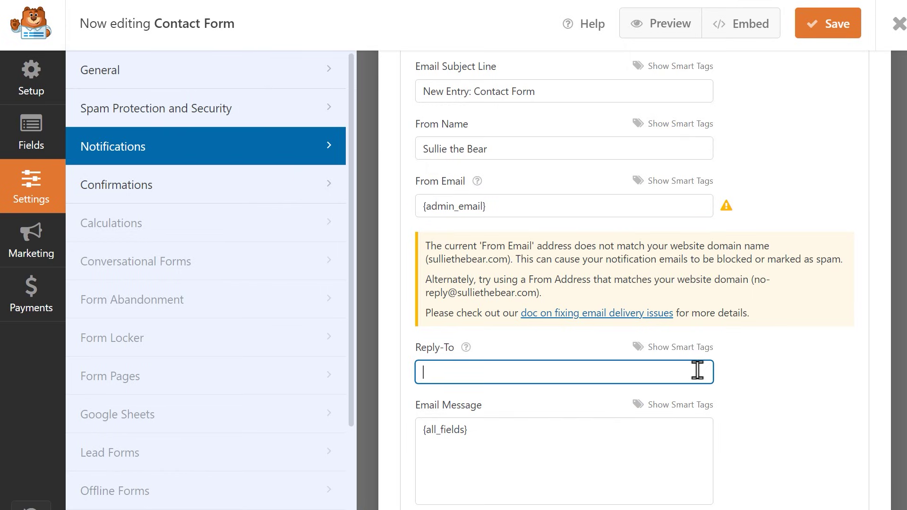
pyautogui.scroll(-3, 694, 376)
pyautogui.click(692, 340)
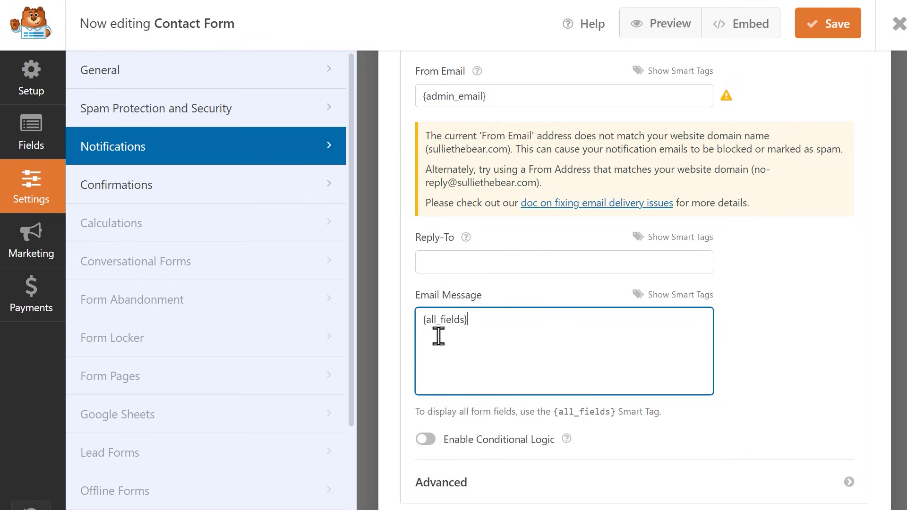
# Step: Enable conditional logic, then switch on File Upload Attachments and Entry CSV Attachment under Advanced
pyautogui.click(424, 441)
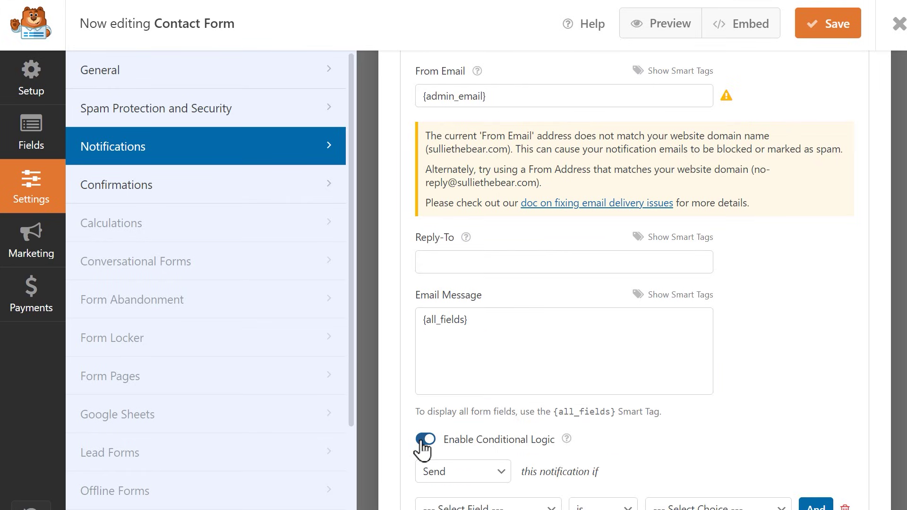
pyautogui.scroll(-3, 421, 441)
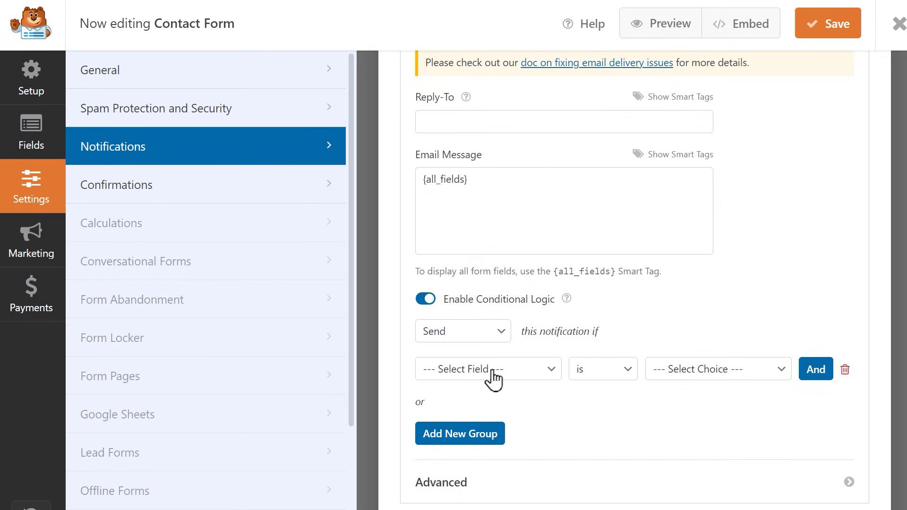
pyautogui.click(849, 482)
pyautogui.scroll(-3, 852, 487)
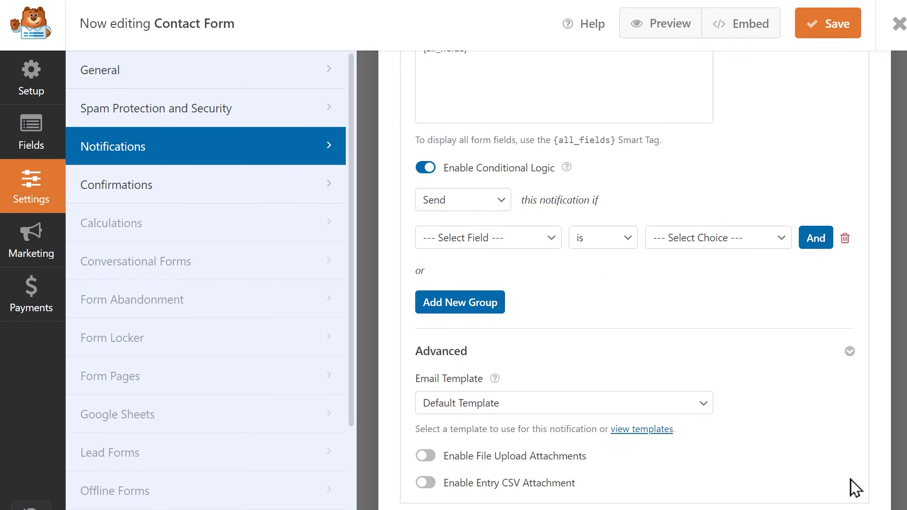
pyautogui.click(426, 456)
pyautogui.scroll(-3, 428, 460)
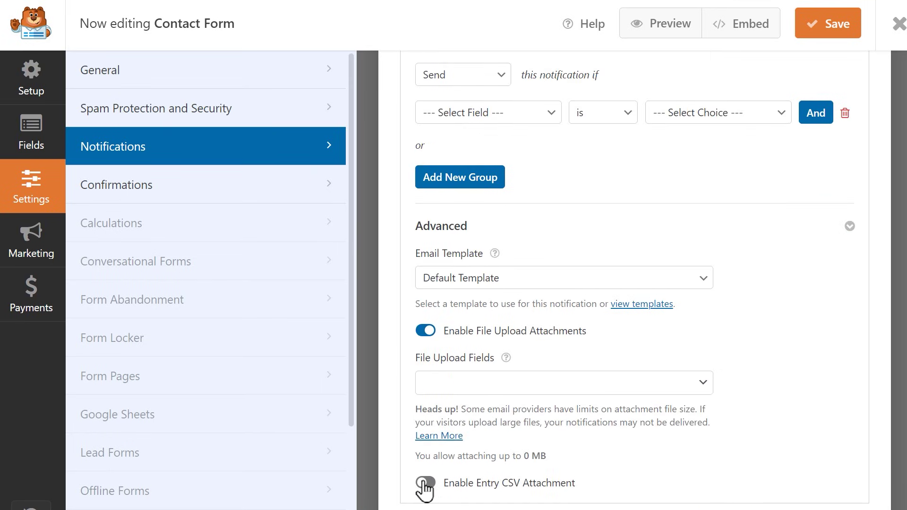
pyautogui.click(425, 483)
pyautogui.scroll(-3, 425, 483)
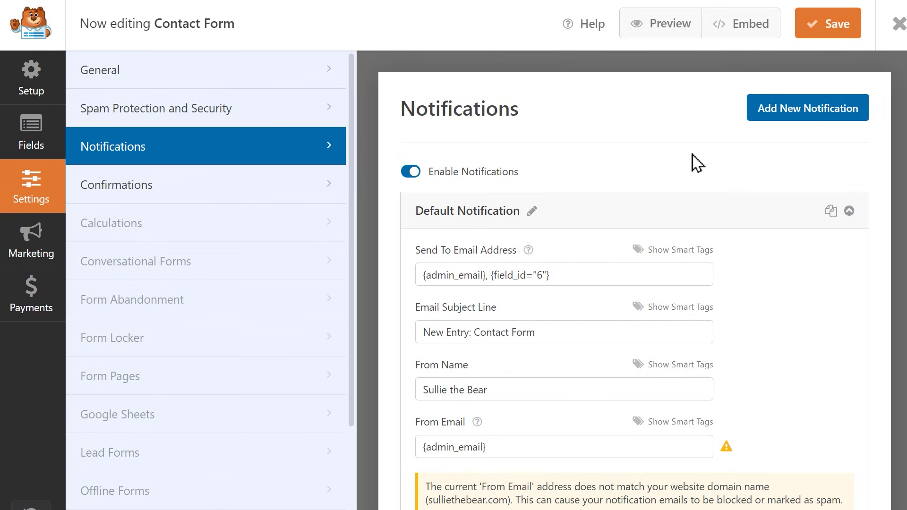
# Step: Create a new notification named 'Customer Notification'
pyautogui.click(756, 118)
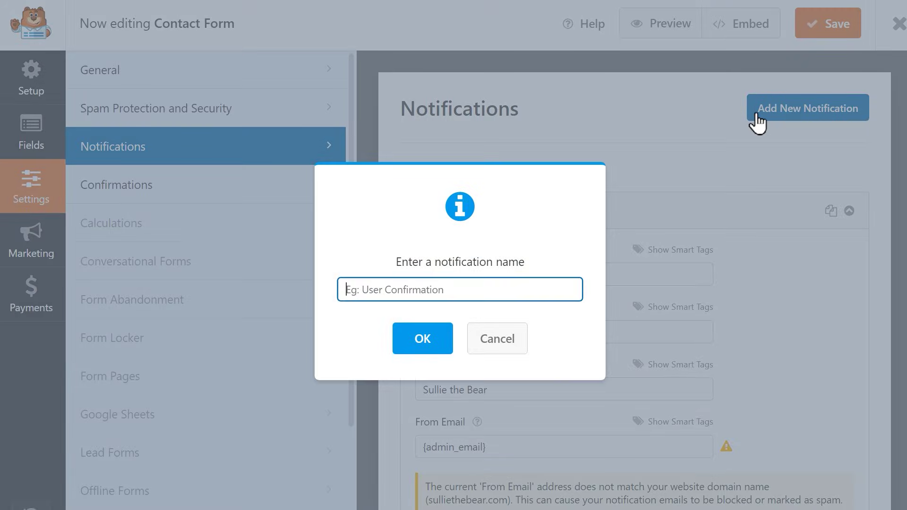
pyautogui.write('Customer Notification')
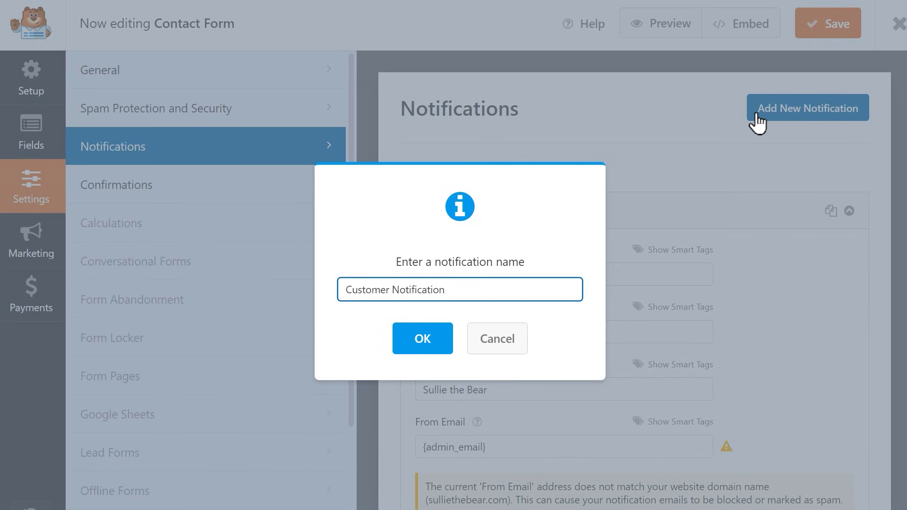
pyautogui.press('Return')
pyautogui.scroll(-10, 632, 284)
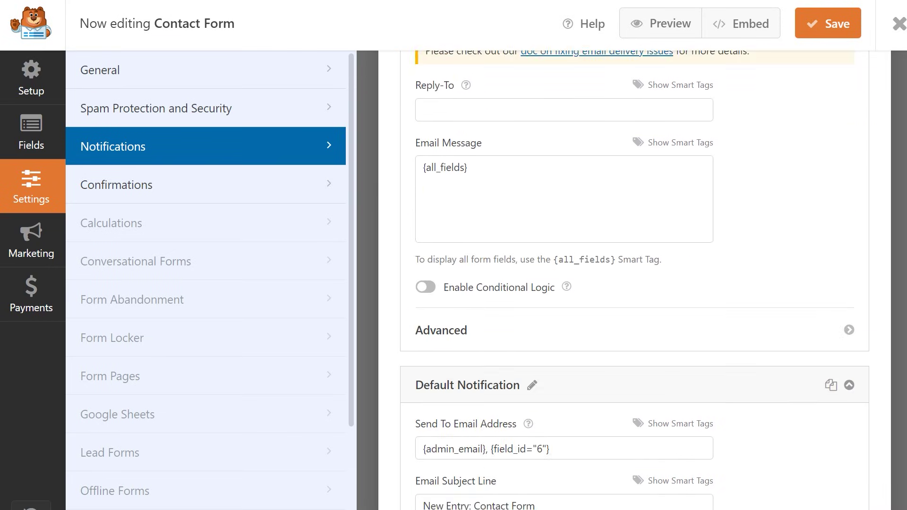
pyautogui.scroll(-5, 633, 283)
pyautogui.scroll(7, 632, 283)
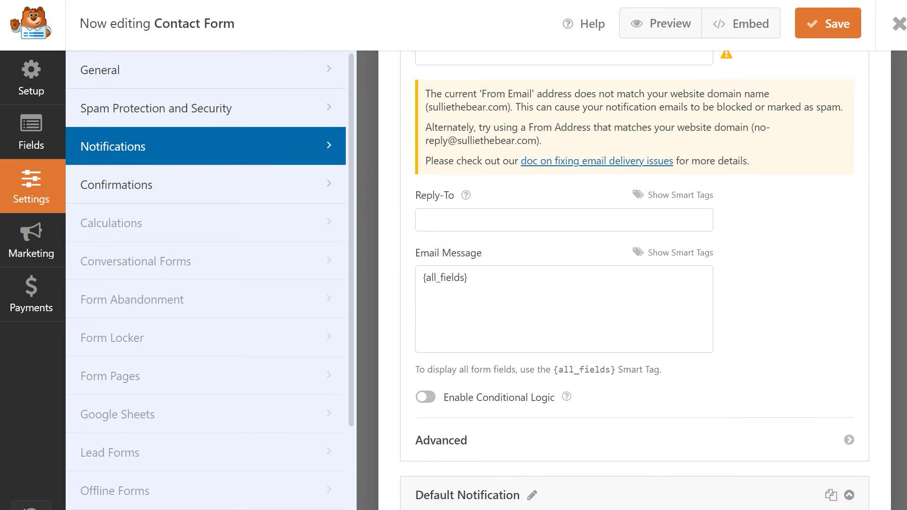
pyautogui.scroll(8, 633, 284)
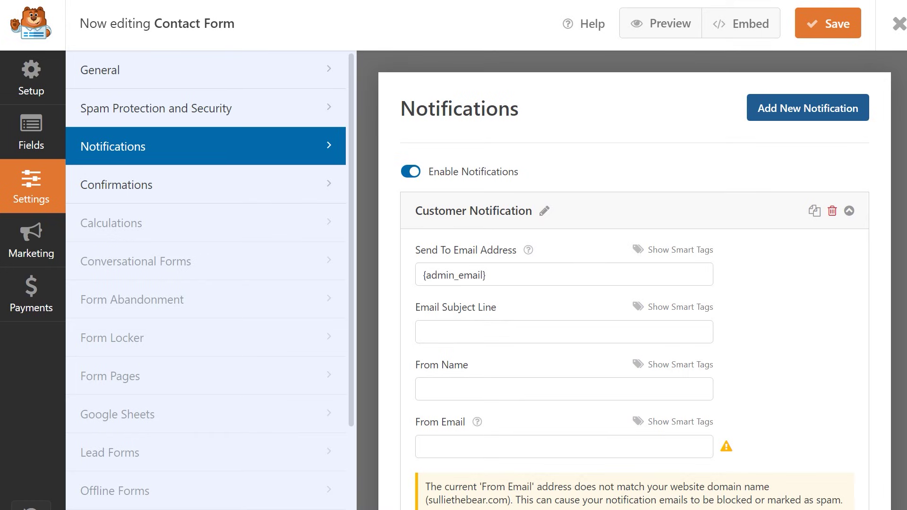
# Step: Keep the Message confirmation type and turn on entry preview after the thank-you message
pyautogui.click(291, 188)
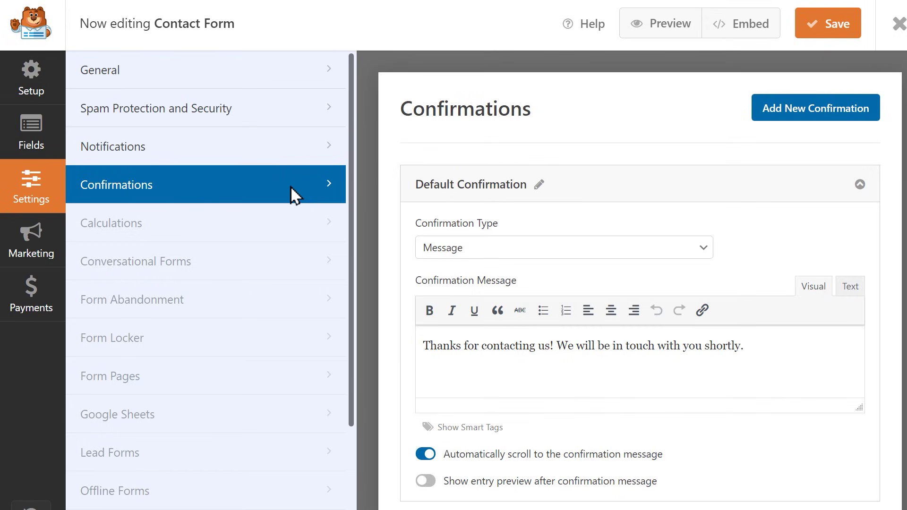
pyautogui.click(613, 249)
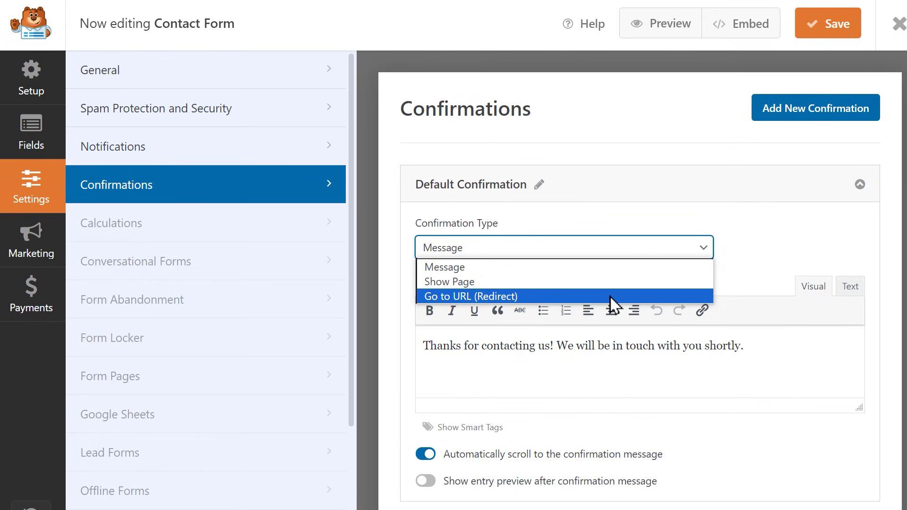
pyautogui.click(645, 265)
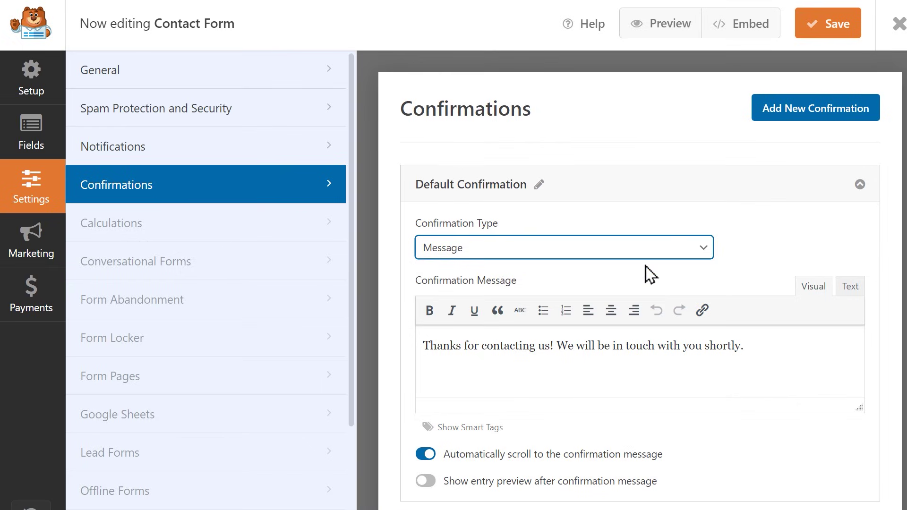
pyautogui.click(766, 345)
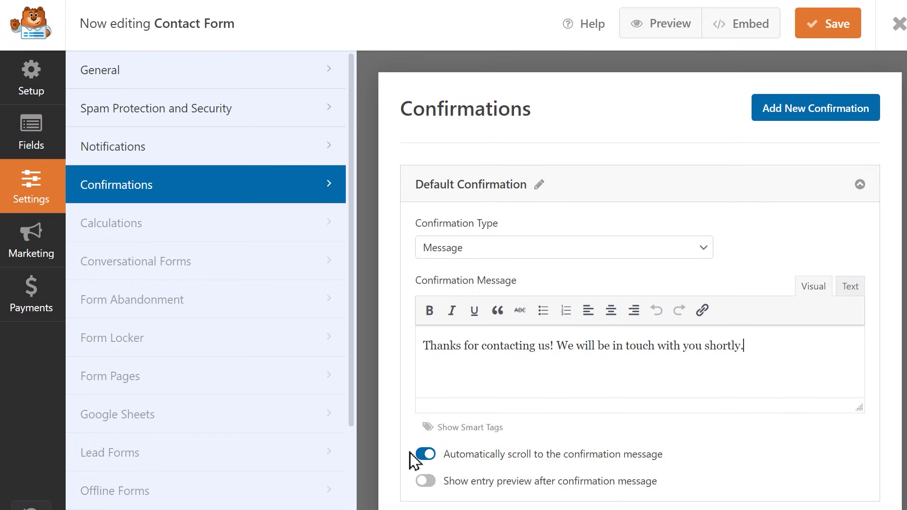
pyautogui.click(420, 481)
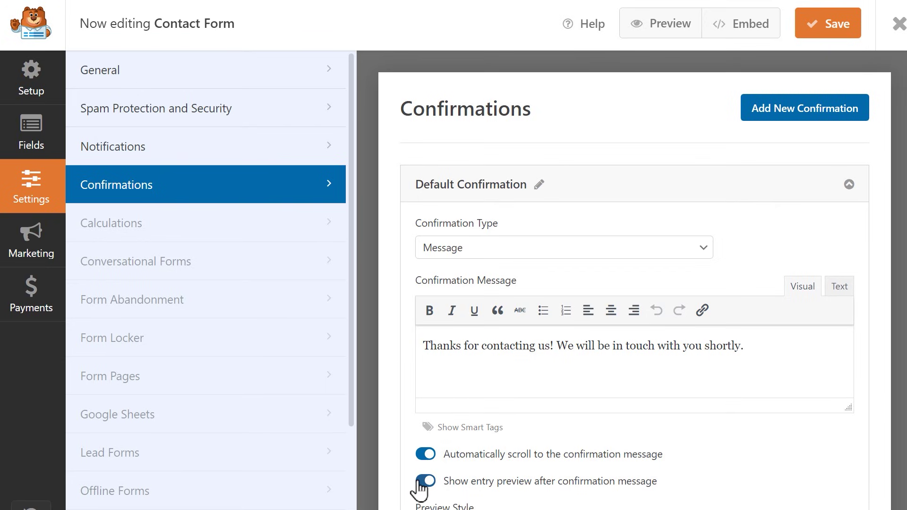
# Step: Try the Show Page confirmation page list and the Go to URL (Redirect) address field
pyautogui.scroll(-2, 420, 486)
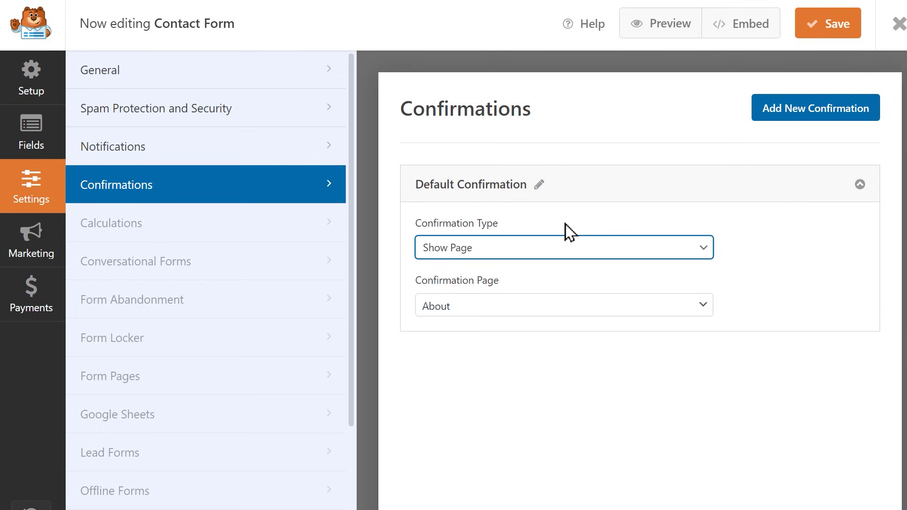
pyautogui.click(707, 303)
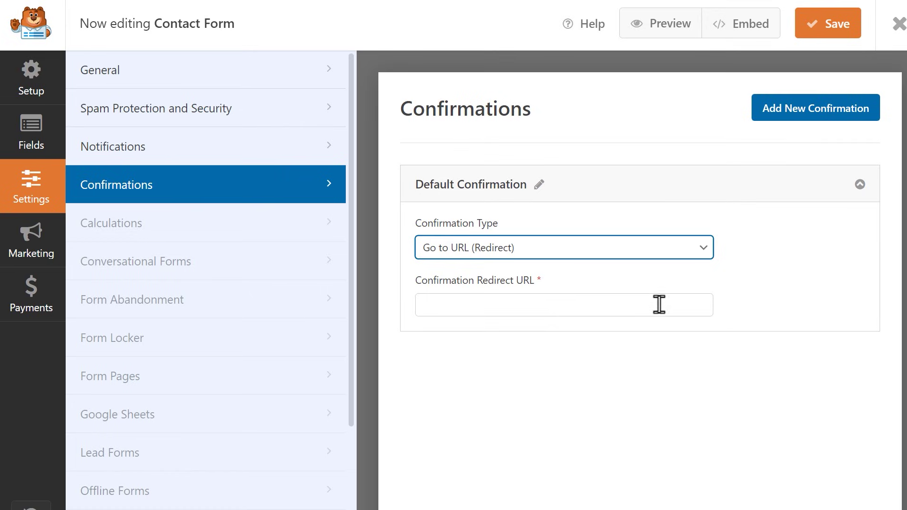
pyautogui.click(659, 309)
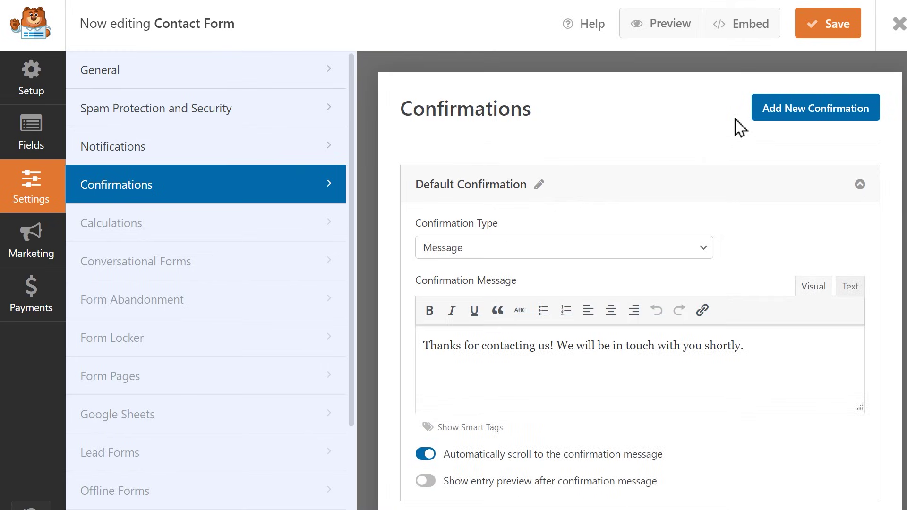
# Step: Save the Contact Form and scroll through its front-end preview
pyautogui.click(820, 33)
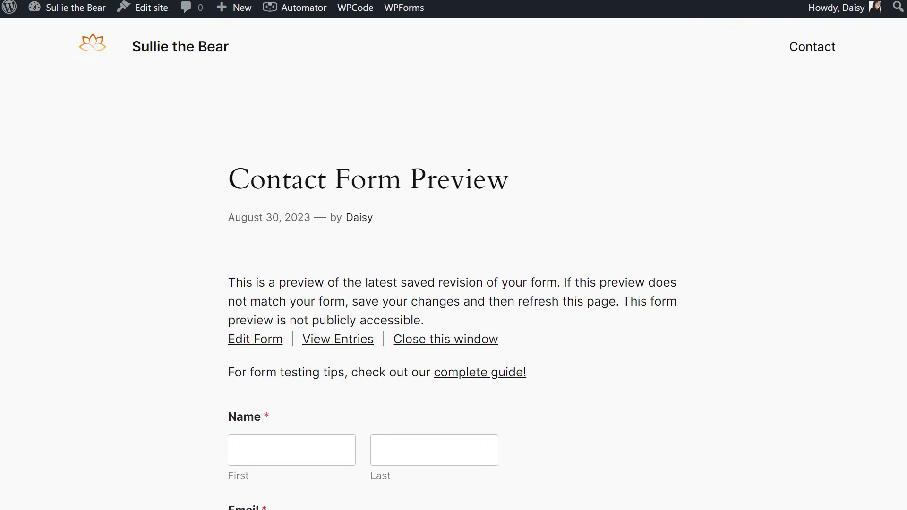
pyautogui.scroll(-10, 454, 264)
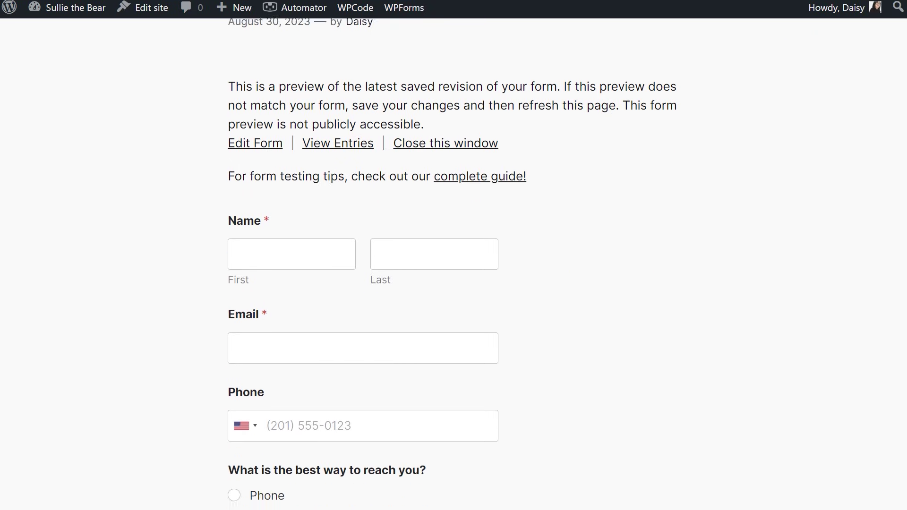
pyautogui.scroll(-1, 453, 265)
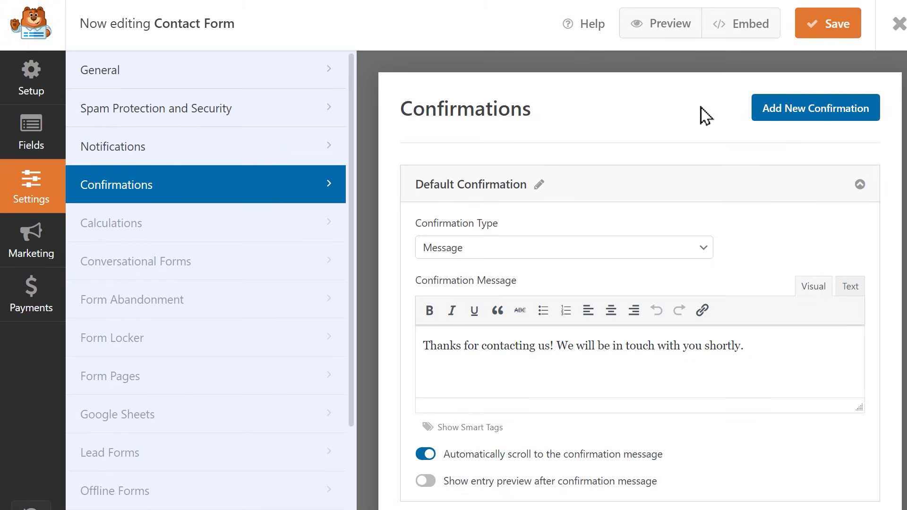
# Step: Choose to embed the form on a new page named 'Contact Us'
pyautogui.click(735, 34)
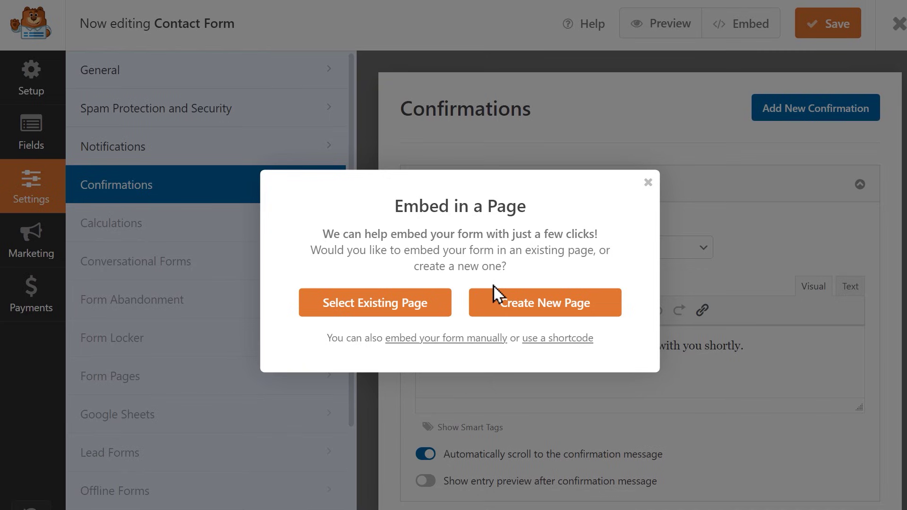
pyautogui.click(495, 299)
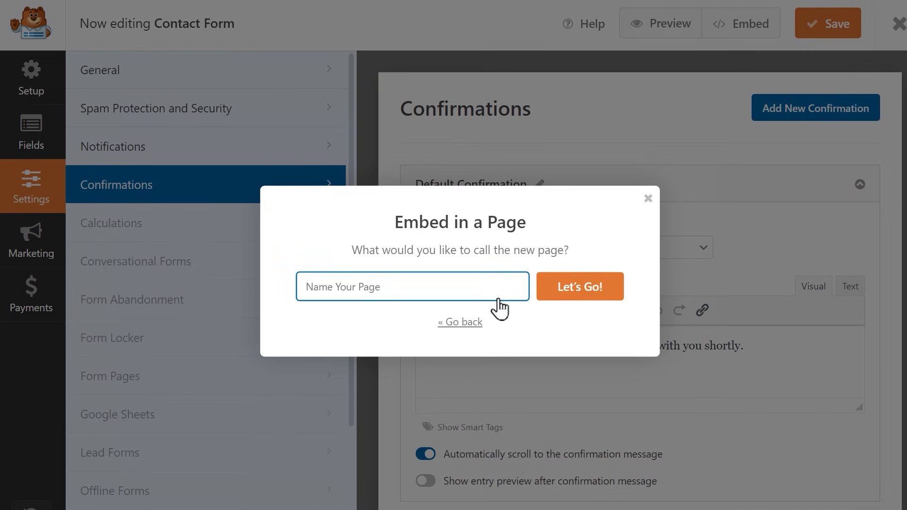
pyautogui.write('Contact ')
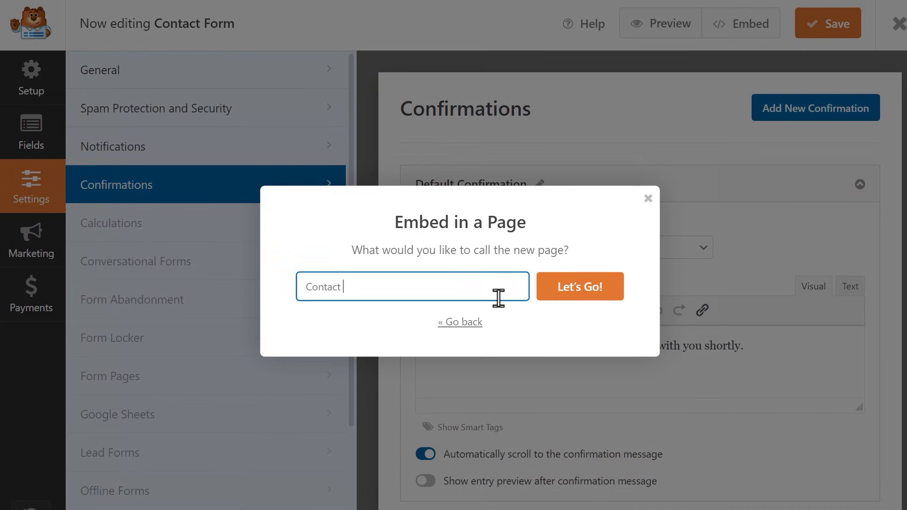
pyautogui.write('Us')
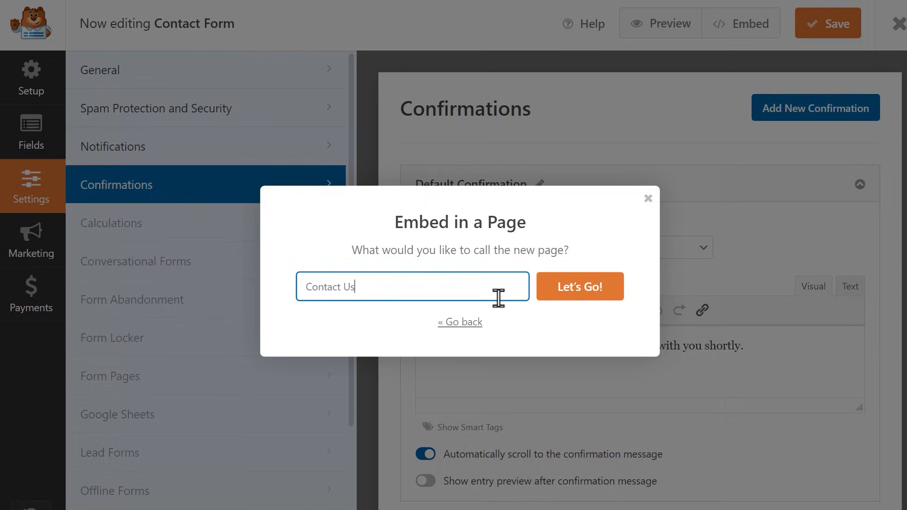
# Step: Create the Contact Us page containing the form and publish it
pyautogui.click(551, 299)
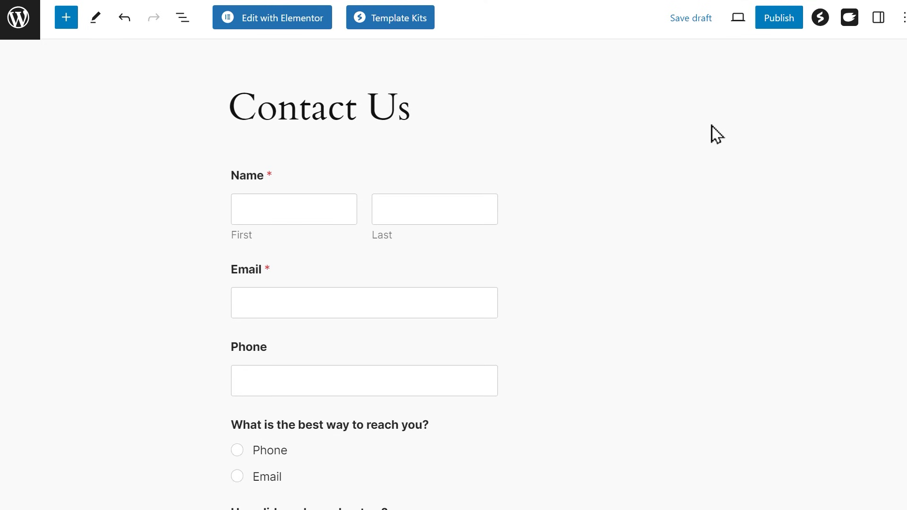
pyautogui.click(761, 23)
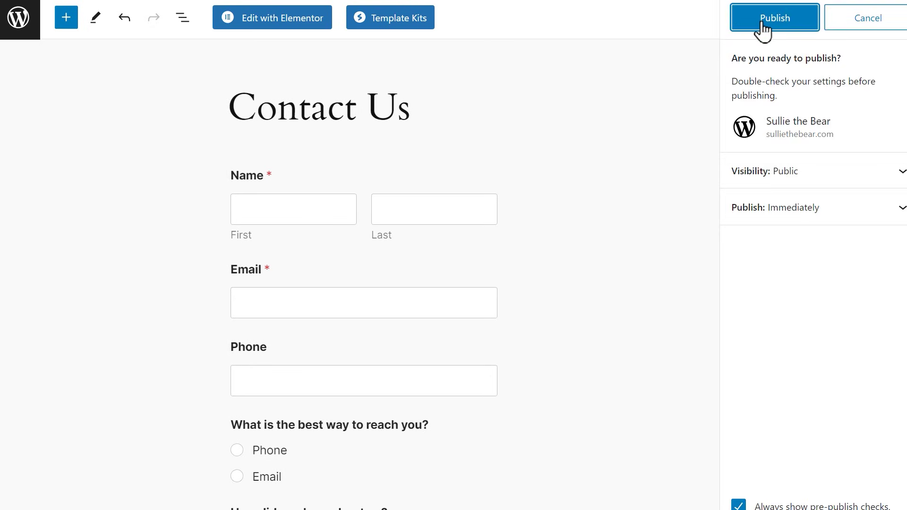
pyautogui.click(762, 22)
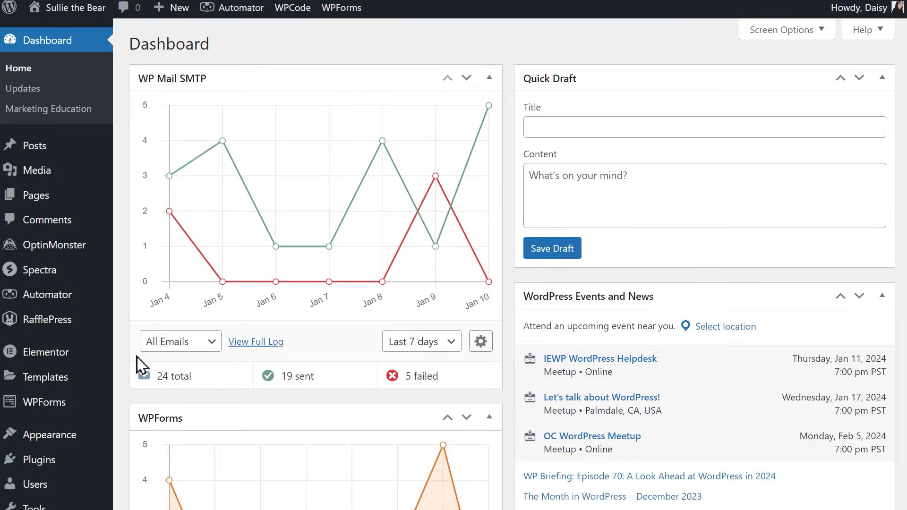
# Step: Open WPForms Entries, check the 'Last 30 days' date range, and view the forms' entry counts
pyautogui.moveTo(60, 405)
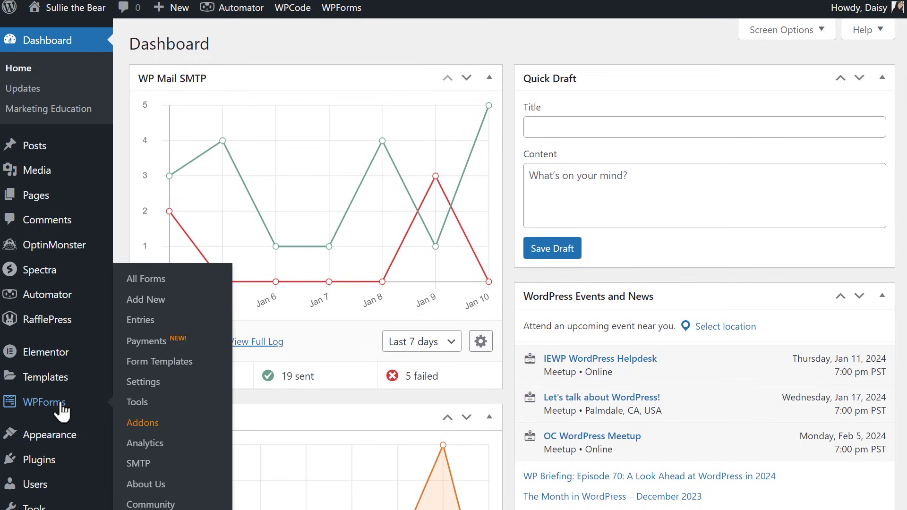
pyautogui.click(137, 321)
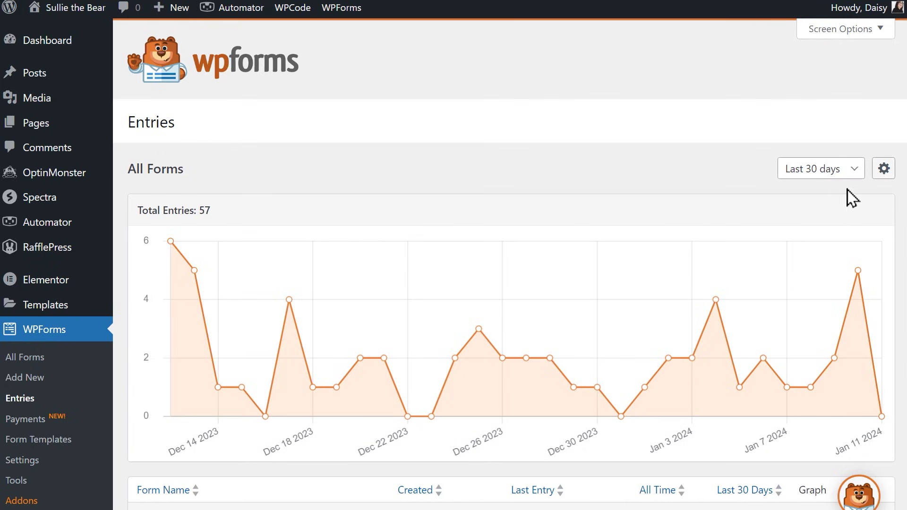
pyautogui.scroll(-3, 510, 265)
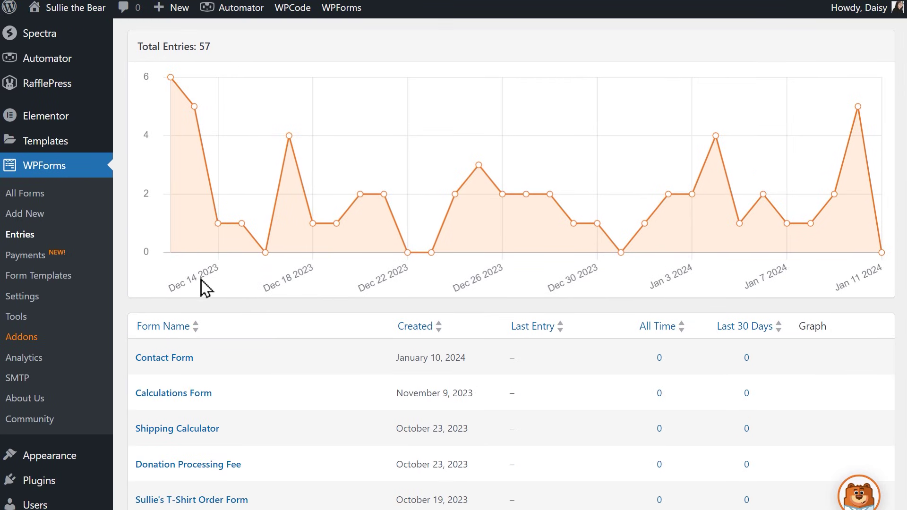
pyautogui.scroll(3, 204, 285)
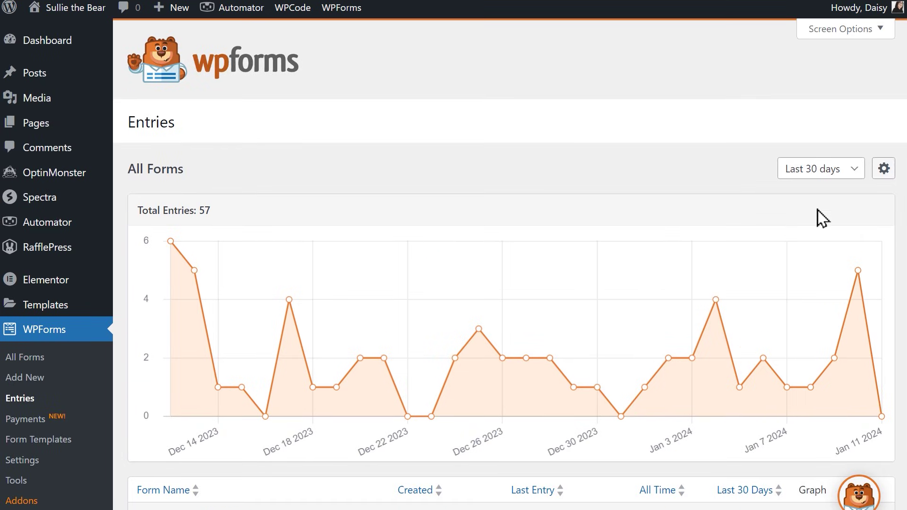
pyautogui.click(855, 171)
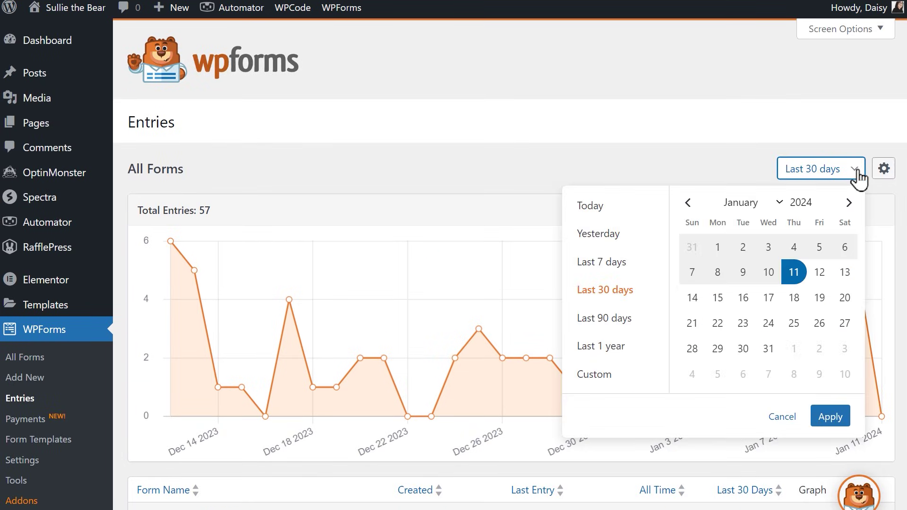
pyautogui.click(856, 171)
pyautogui.scroll(-7, 857, 171)
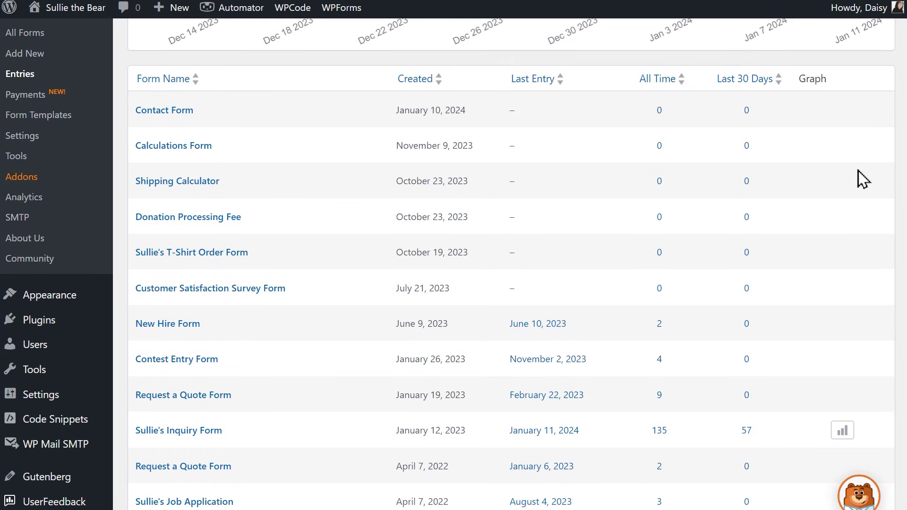
# Step: Open the newest Sullie's Inquiry Form entry and scroll through its full details
pyautogui.click(219, 432)
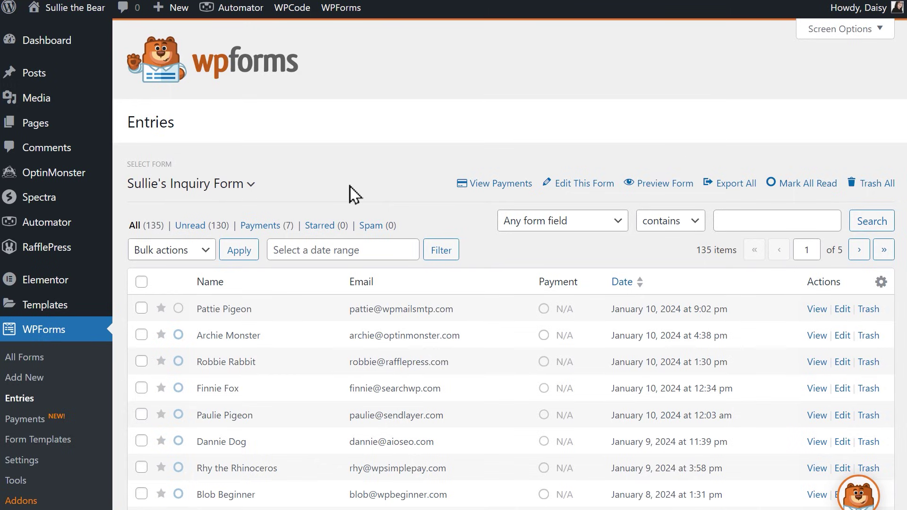
pyautogui.click(816, 309)
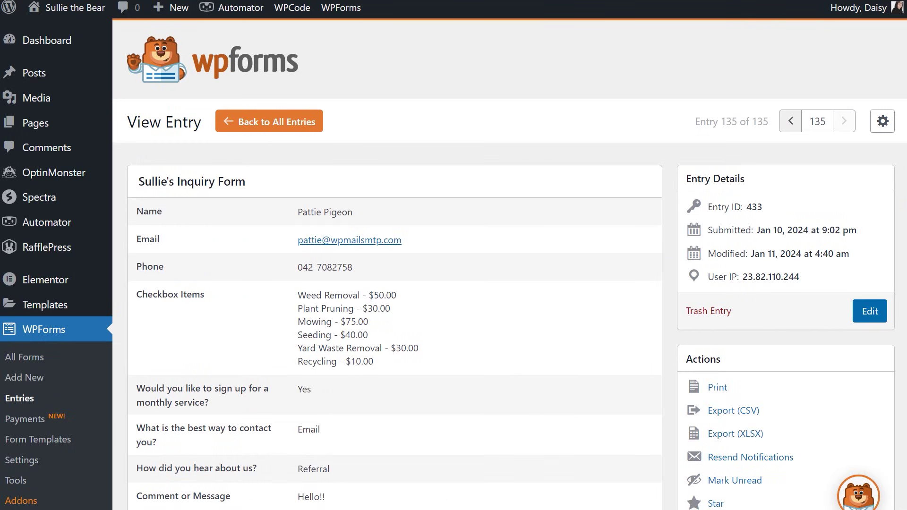
pyautogui.scroll(-4, 453, 264)
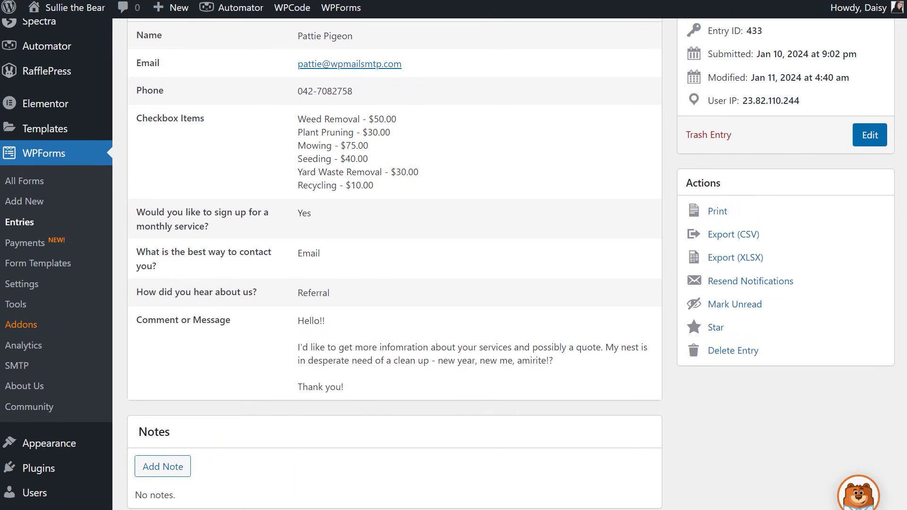
pyautogui.scroll(4, 453, 265)
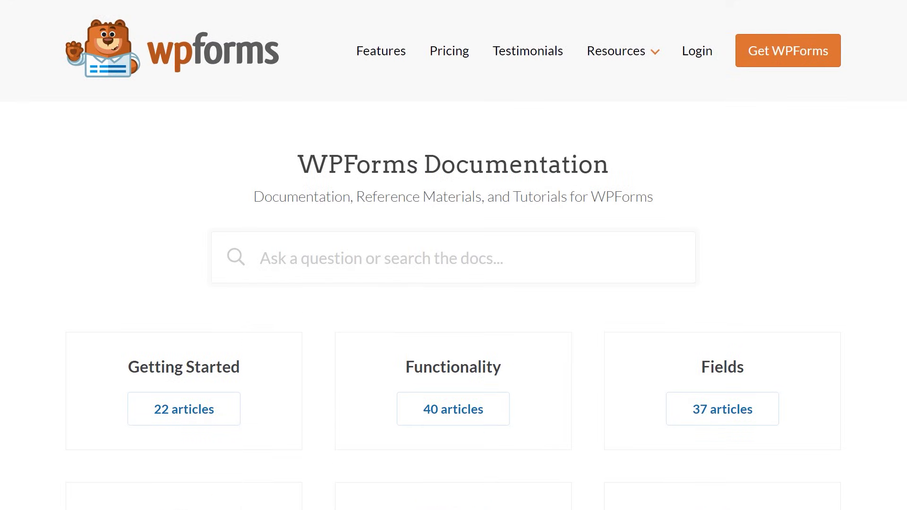
# Step: Scroll through the WPForms Documentation article categories, from Getting Started to Troubleshooting
pyautogui.scroll(-5, 453, 255)
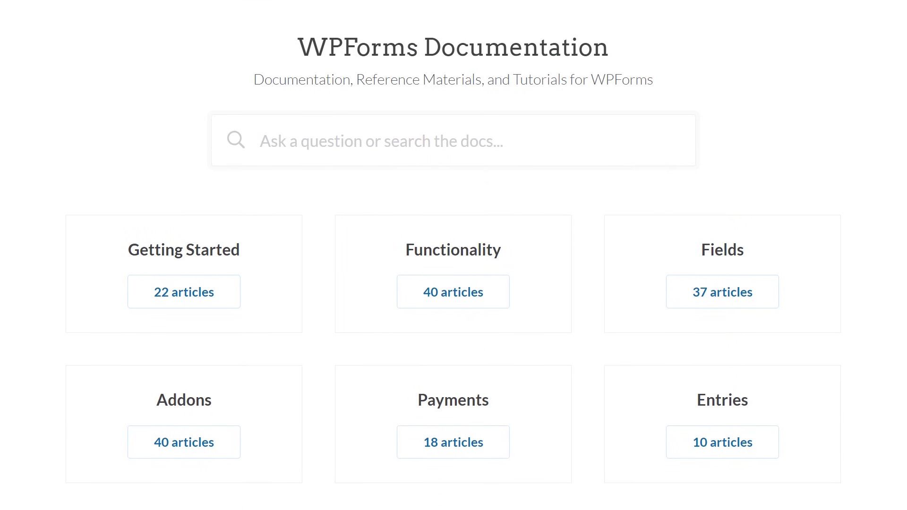
pyautogui.scroll(-6, 453, 255)
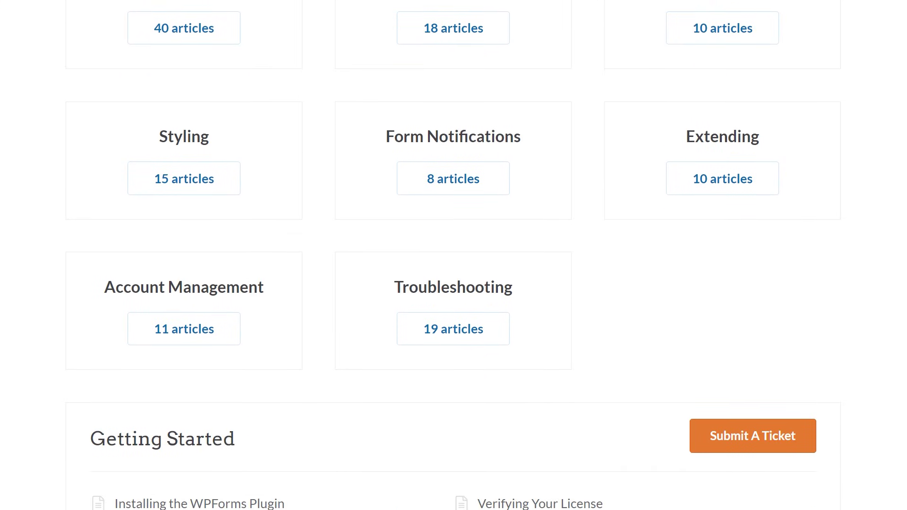
pyautogui.scroll(11, 454, 255)
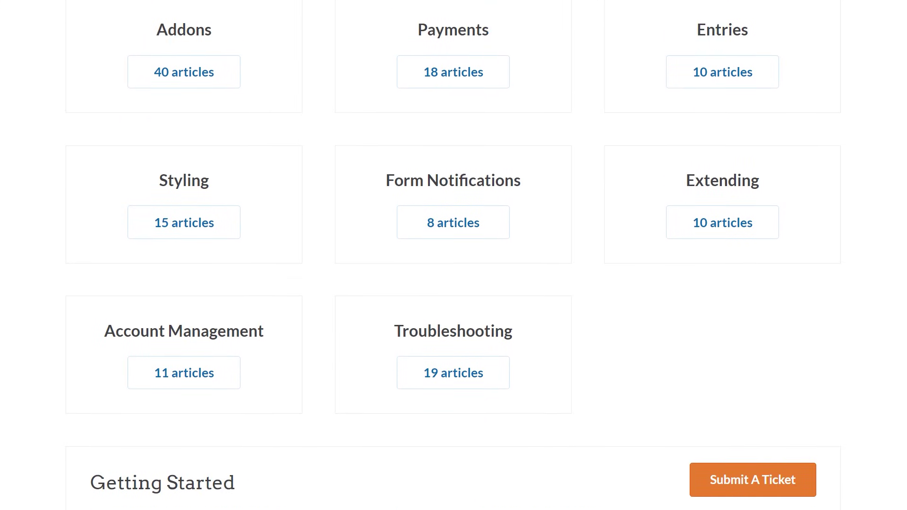